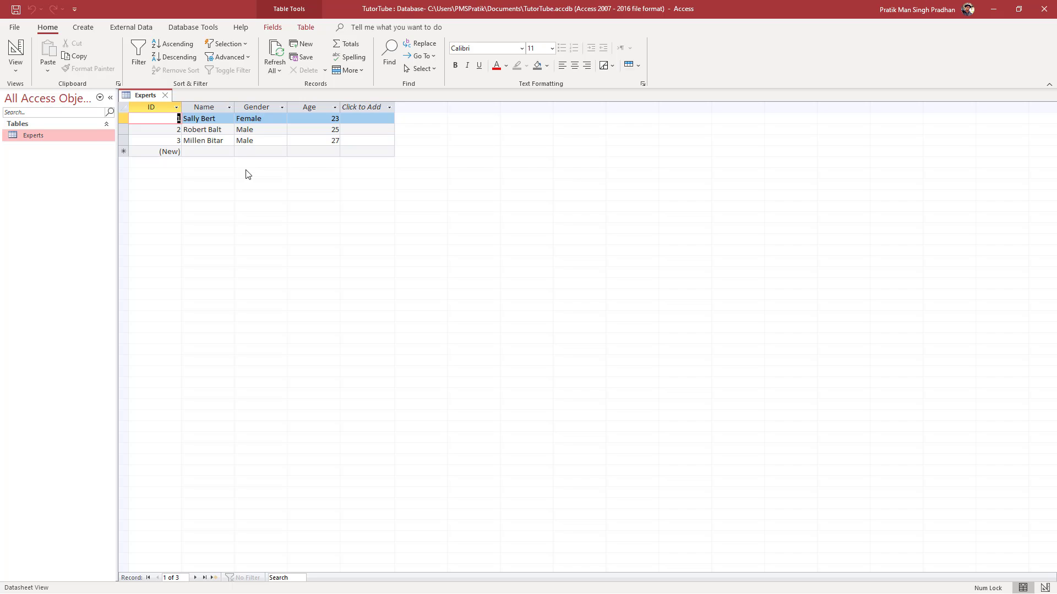
Step: Review the three Experts records, selecting a Gender cell and the ID column, then show the Create ribbon
left_click(268, 140)
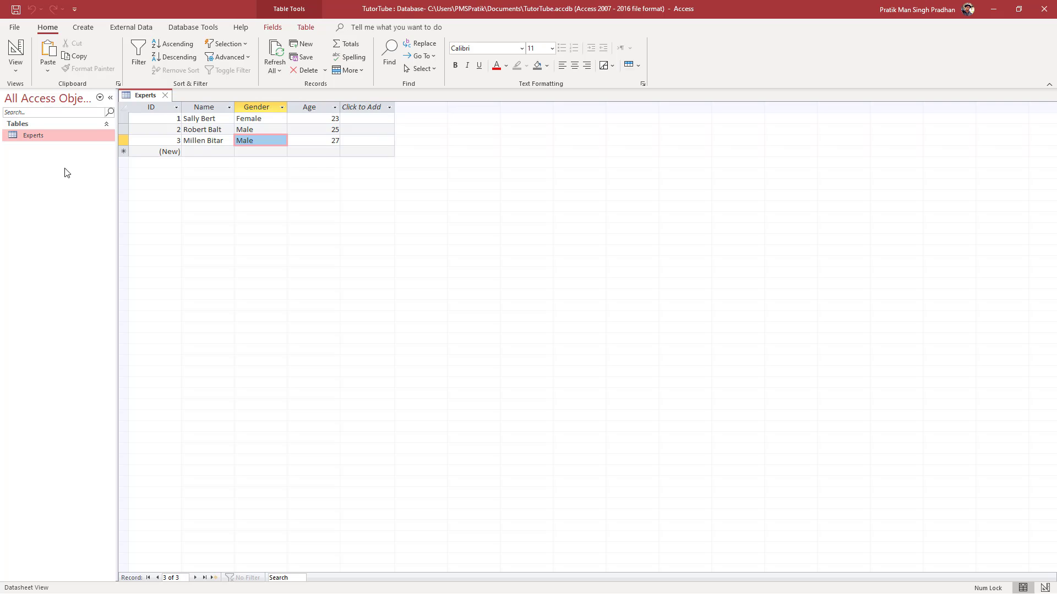
left_click(16, 136)
left_click(151, 107)
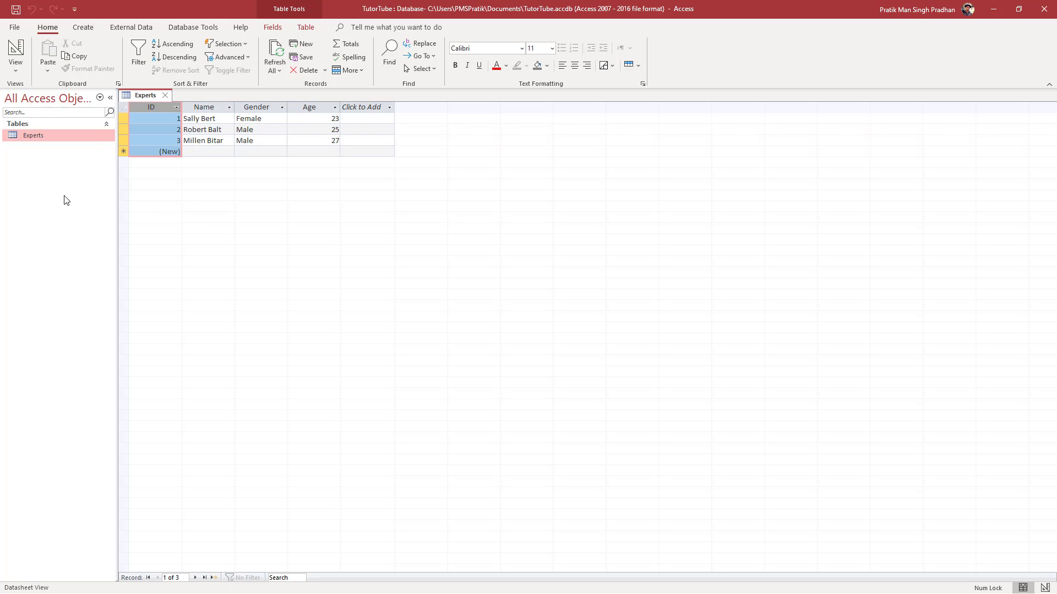
left_click(83, 28)
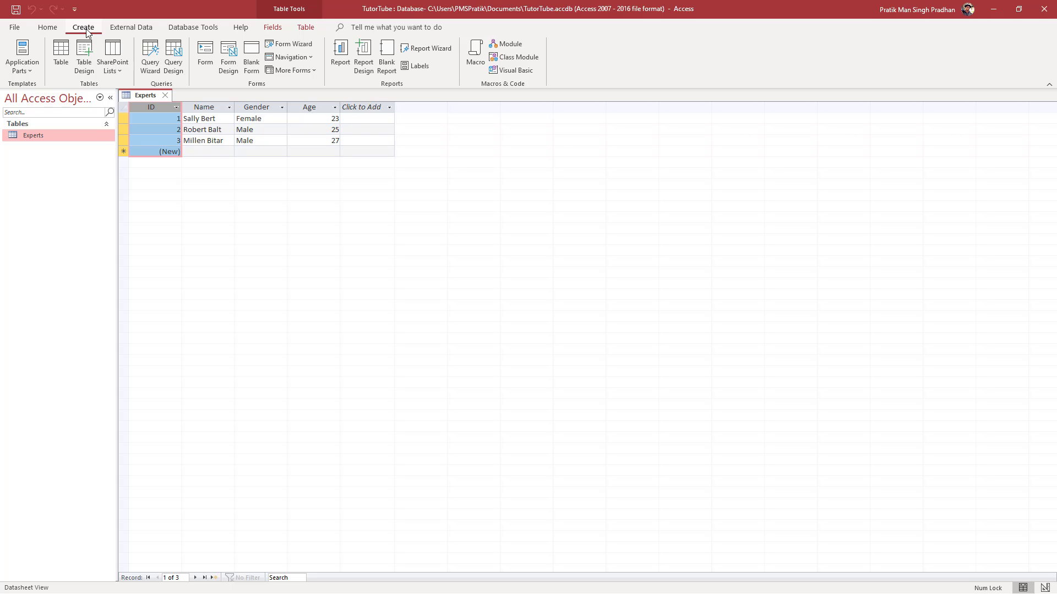
Step: Create a new blank table, Table1, and inspect its ID field; renaming is blocked while open
left_click(58, 53)
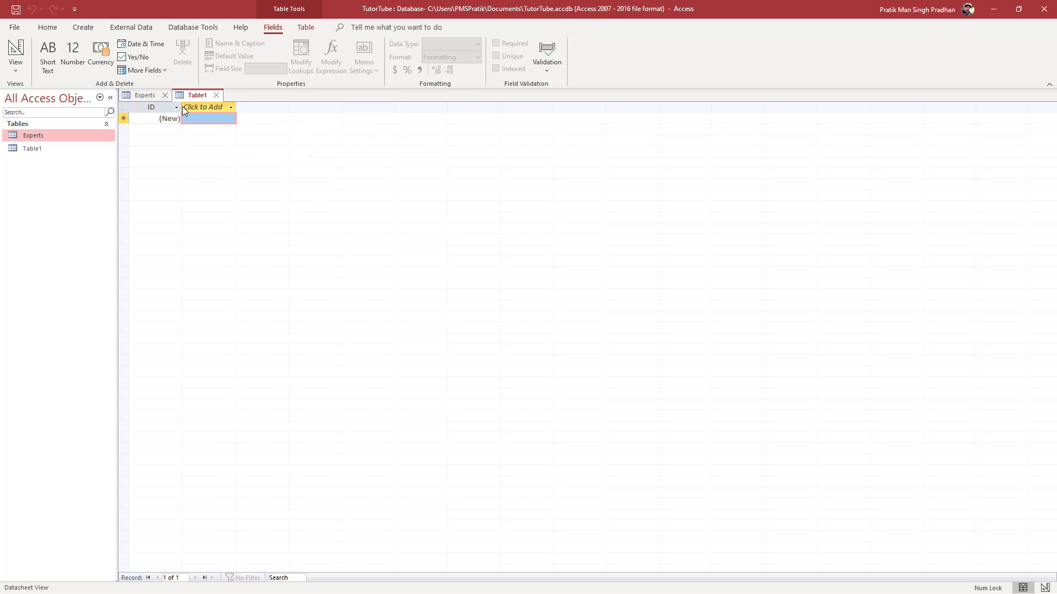
left_click(31, 148)
right_click(31, 148)
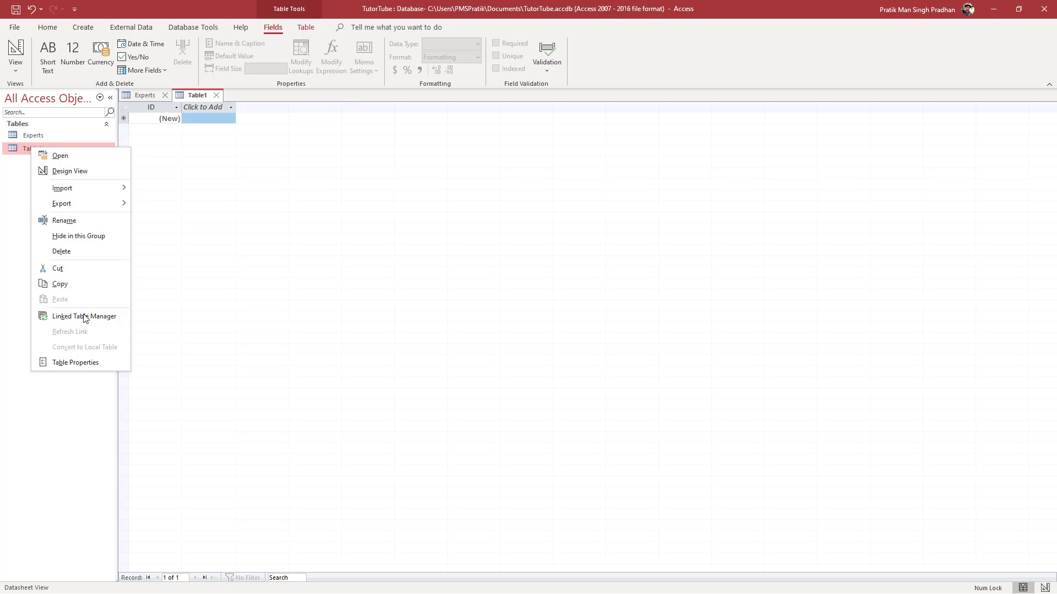
left_click(71, 221)
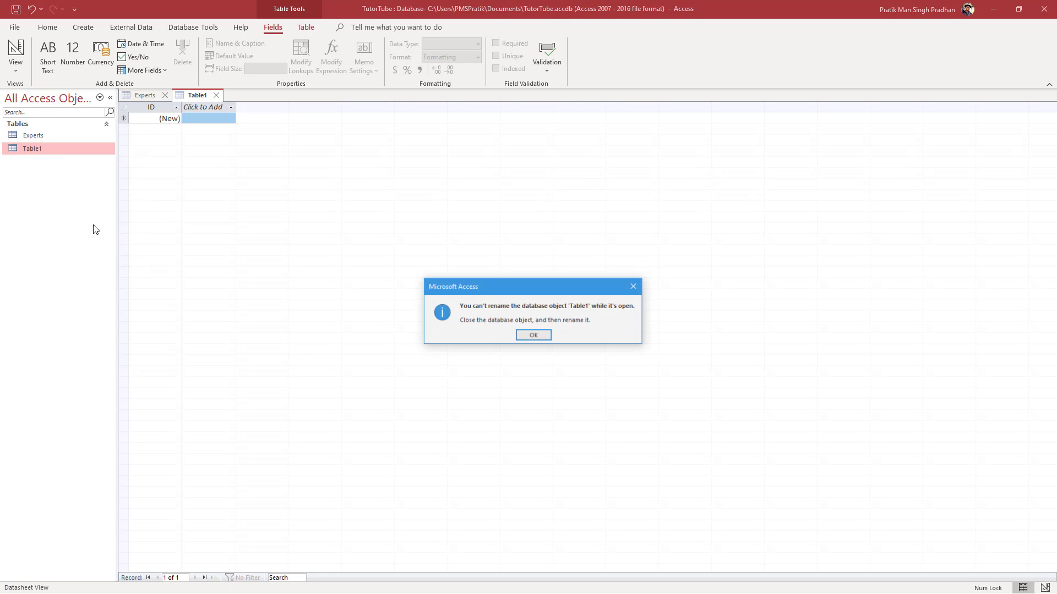
left_click(528, 336)
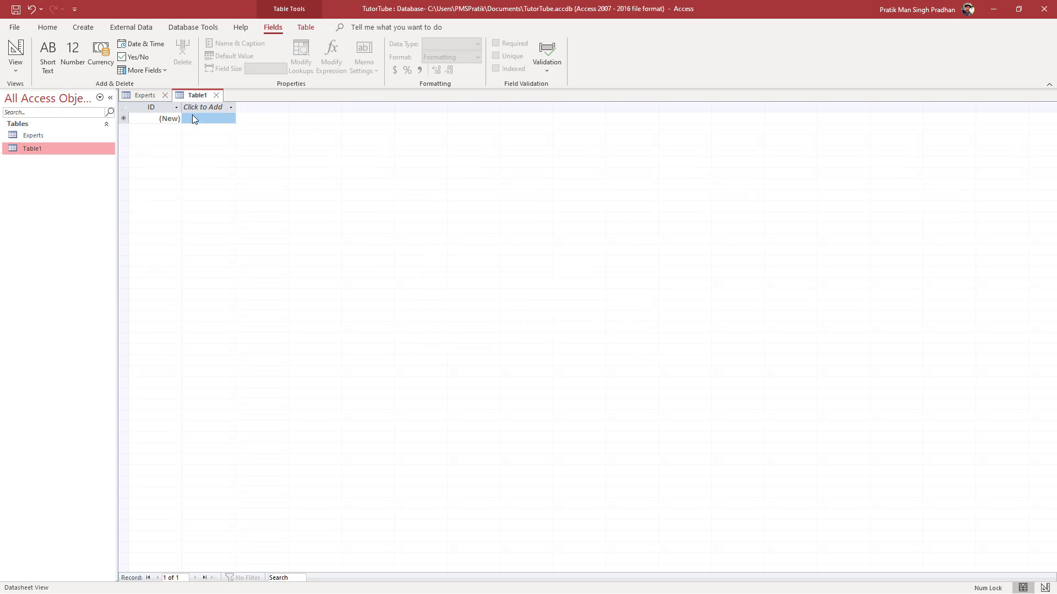
left_click(158, 116)
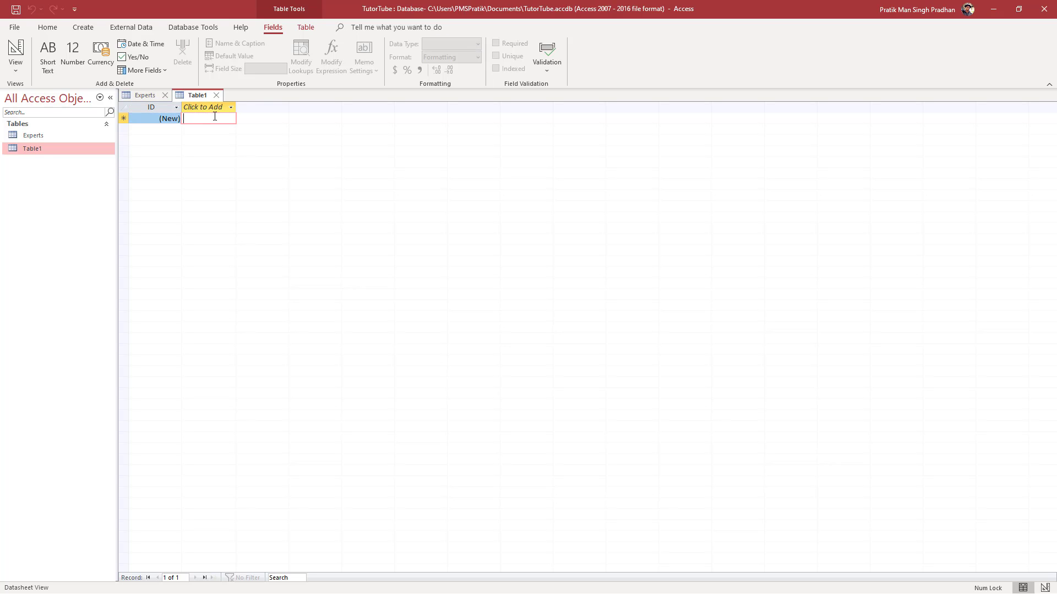
Step: Add a Number field named ExpertID and a Short Text field named Expertise to Table1
left_click(231, 108)
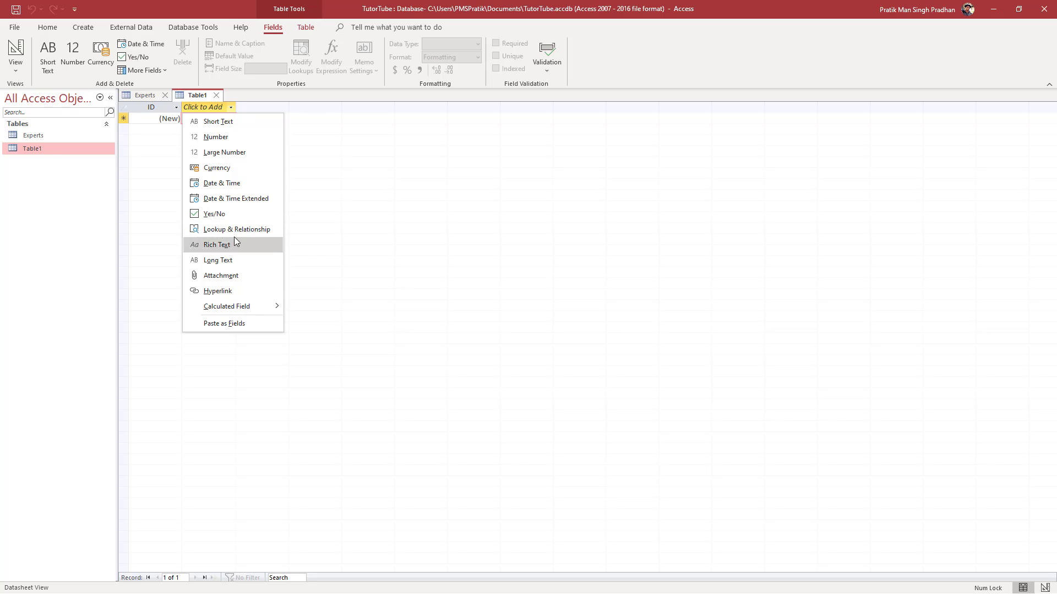
left_click(215, 136)
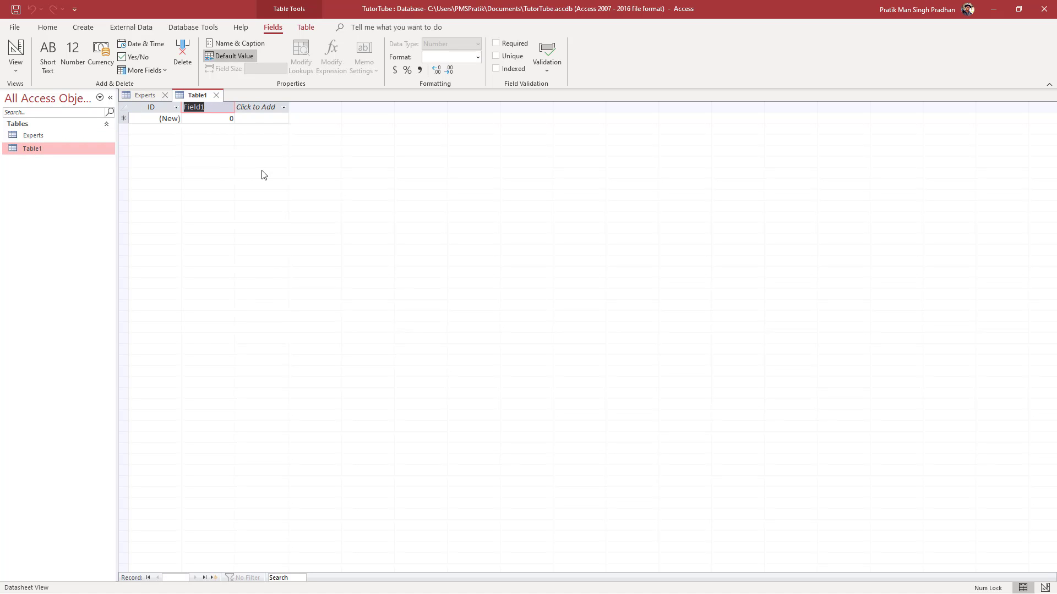
type("Exprt")
type("ertID")
left_click(271, 107)
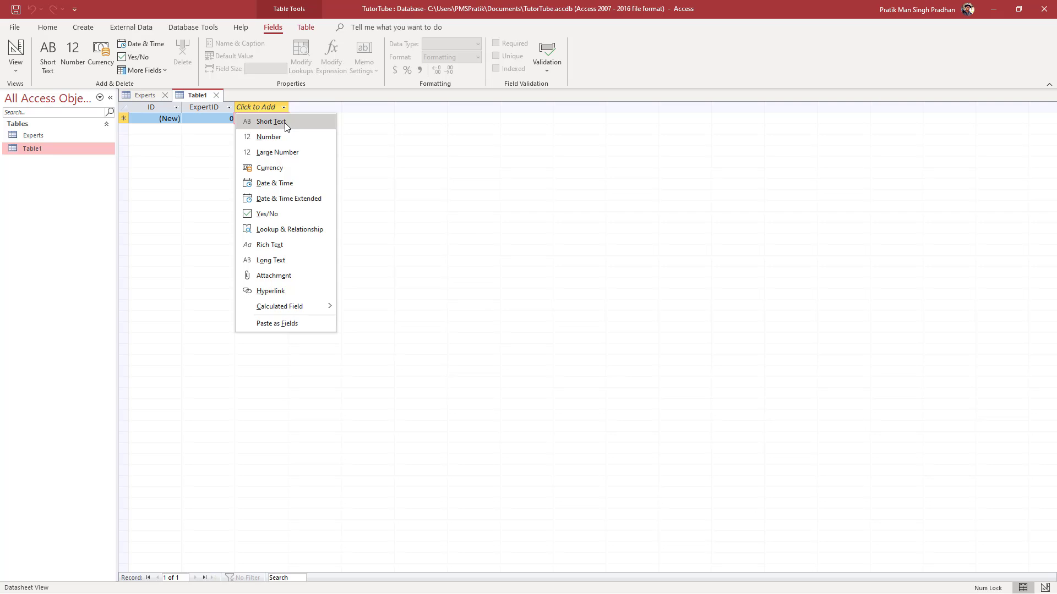
left_click(285, 122)
left_click(268, 108)
left_click_drag(267, 108, 206, 107)
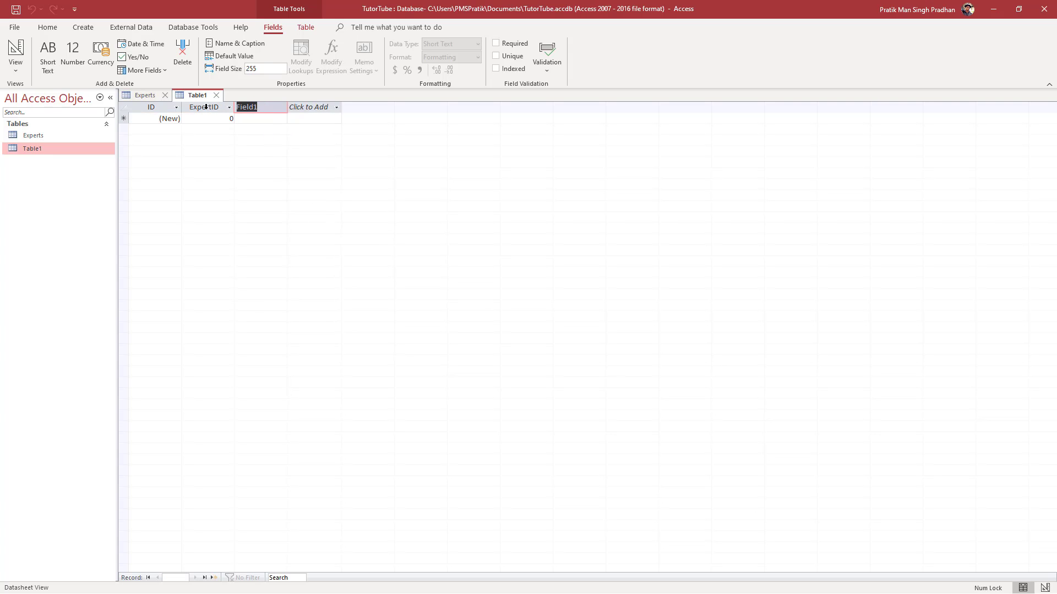
type("Expertise")
left_click(231, 119)
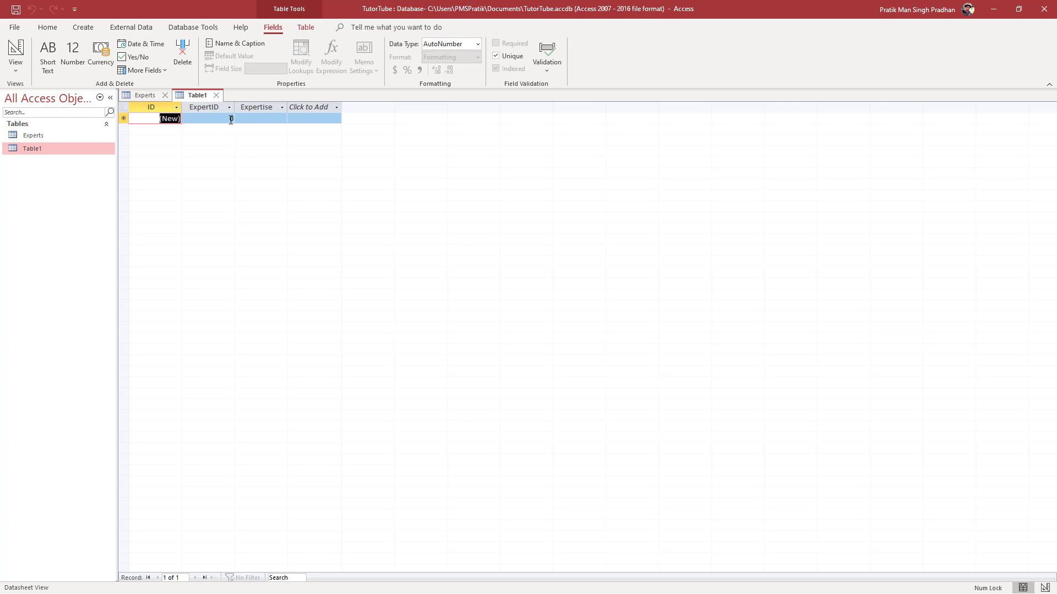
left_click(38, 134)
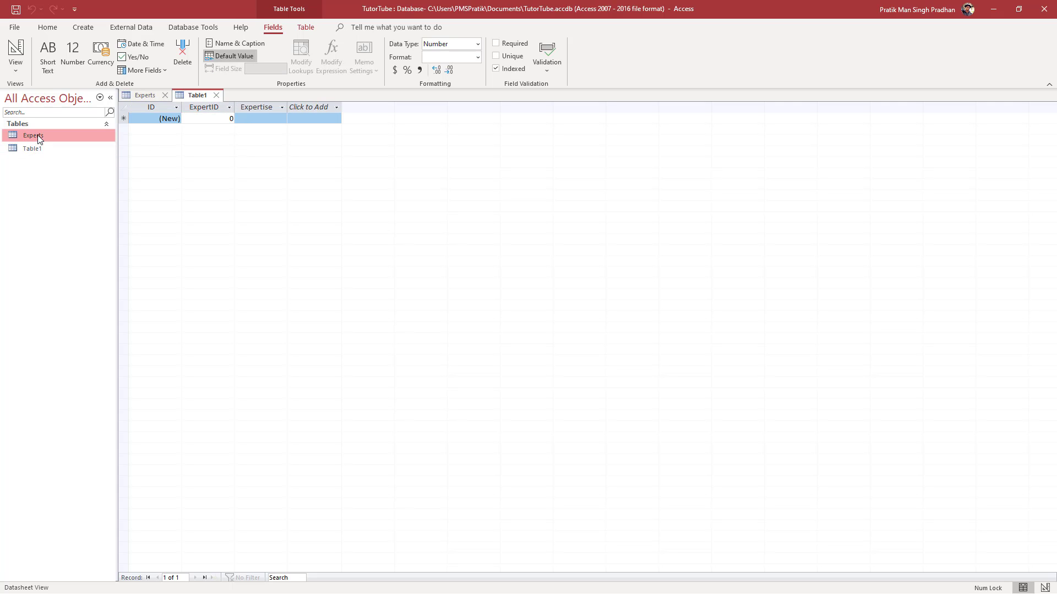
left_click(146, 95)
Step: Check the first expert's ID, then enter a Table1 record with ExpertID 1 and Expertise MS Word
left_click(185, 118)
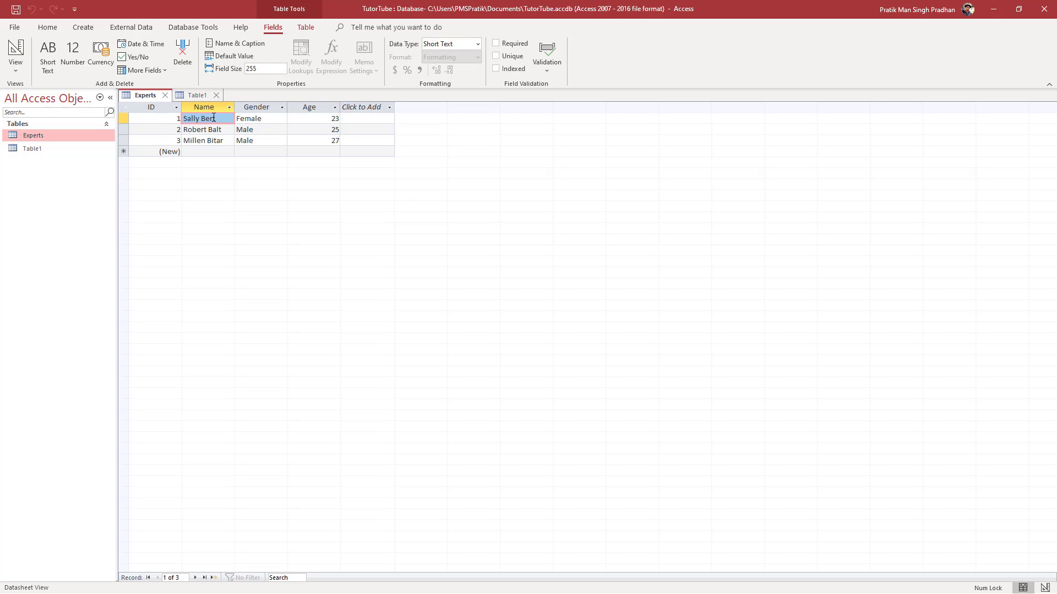
left_click(171, 119)
left_click(190, 95)
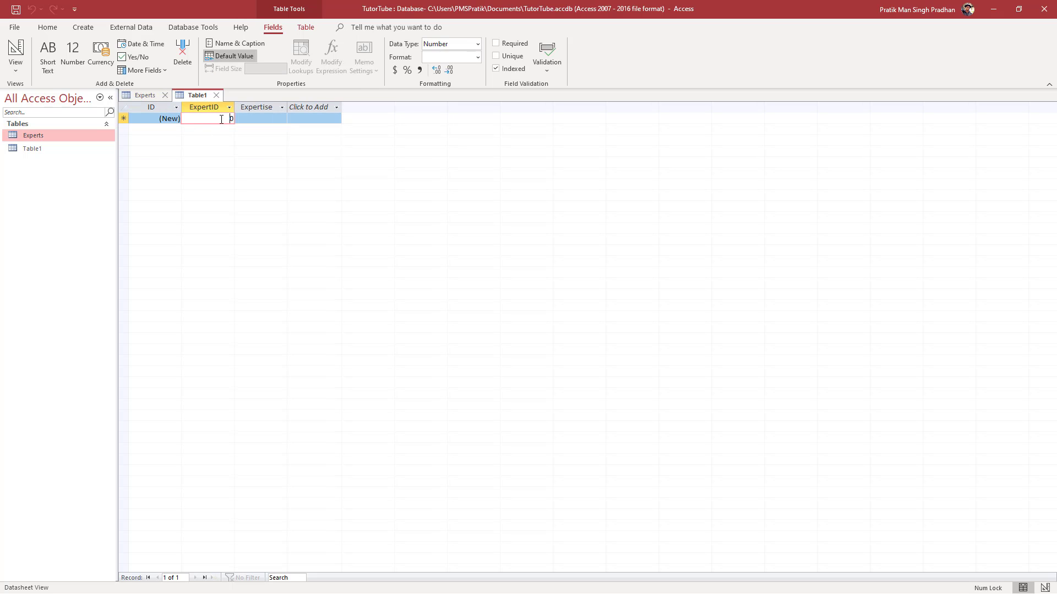
left_click_drag(221, 119, 251, 117)
type("1")
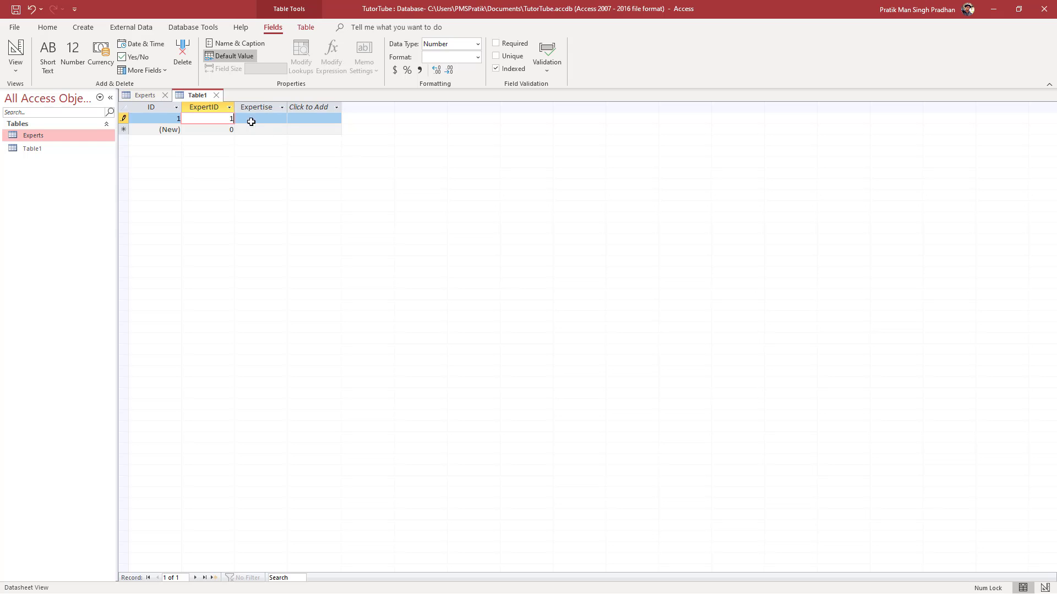
left_click(257, 118)
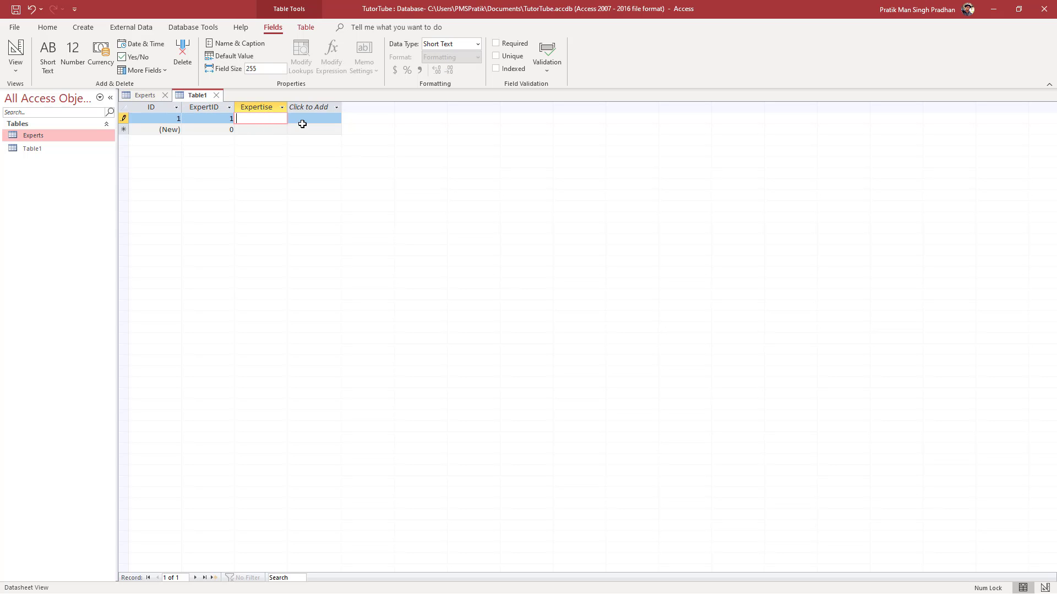
type("MS Word")
key("BackSpace")
key("BackSpace")
key("BackSpace")
type("ord")
left_click(223, 128)
Step: Add a second record for ExpertID 1 with Expertise MS Excel
type("1")
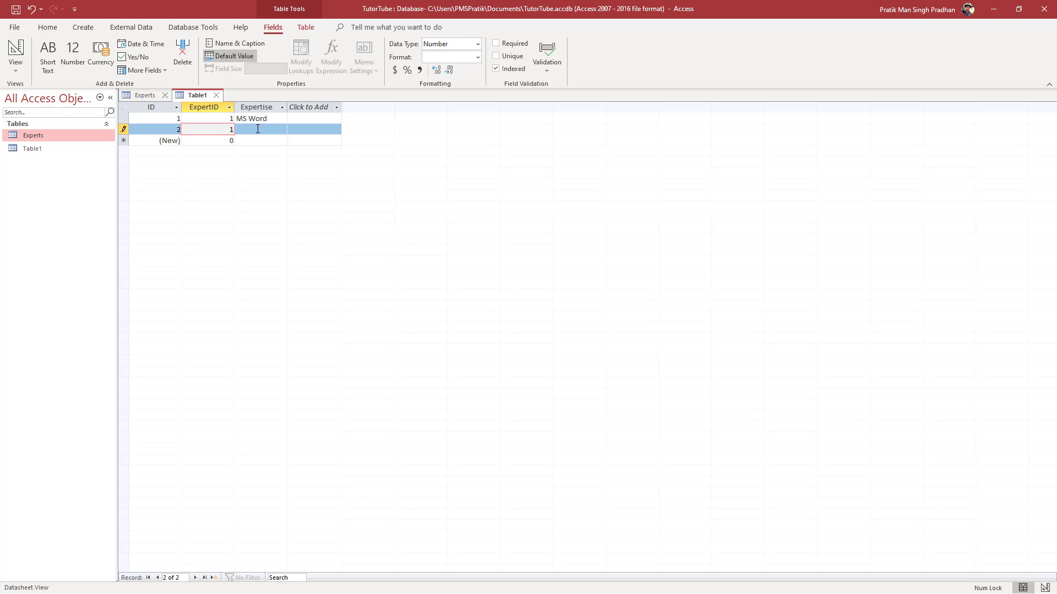
left_click(258, 129)
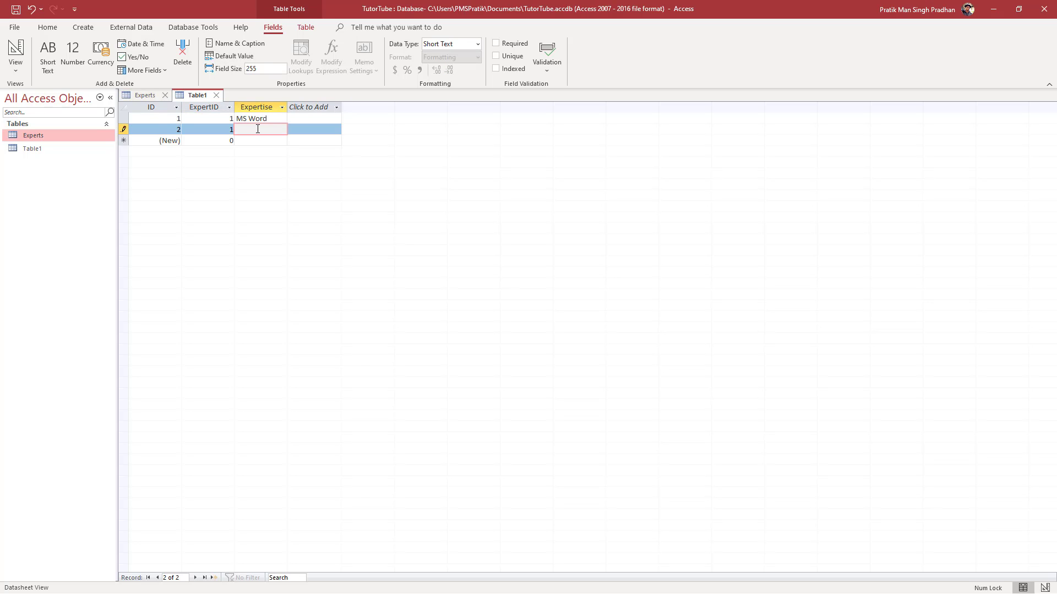
type("MS Excel")
key("BackSpace")
key("BackSpace")
type("cel")
Step: Start a third ExpertID 1 record with MS PowerPoint, then check the second expert in Experts
left_click(220, 141)
type("1")
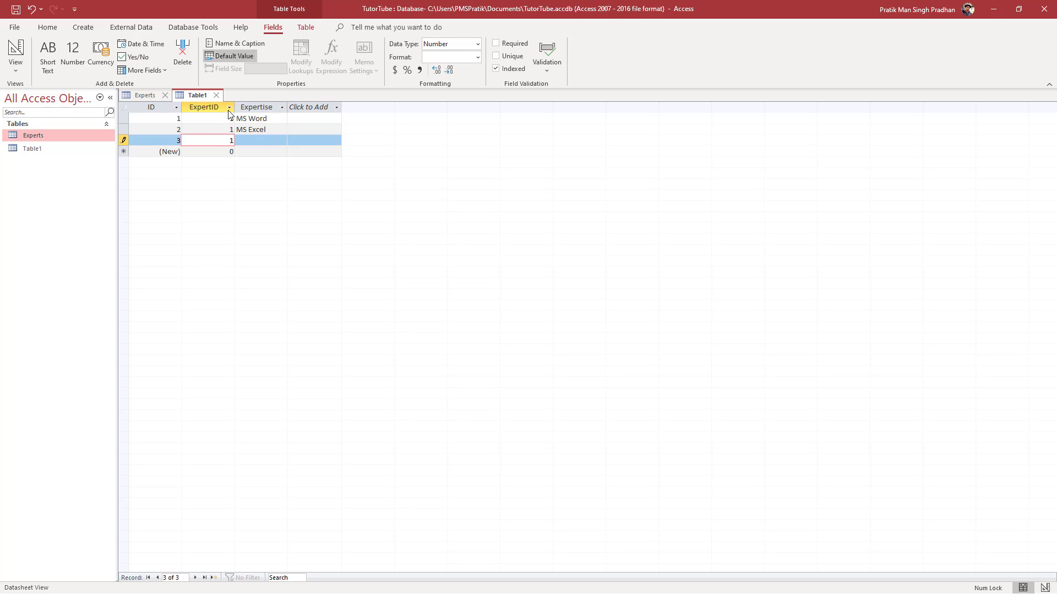
left_click(259, 122)
key("Down")
left_click(271, 145)
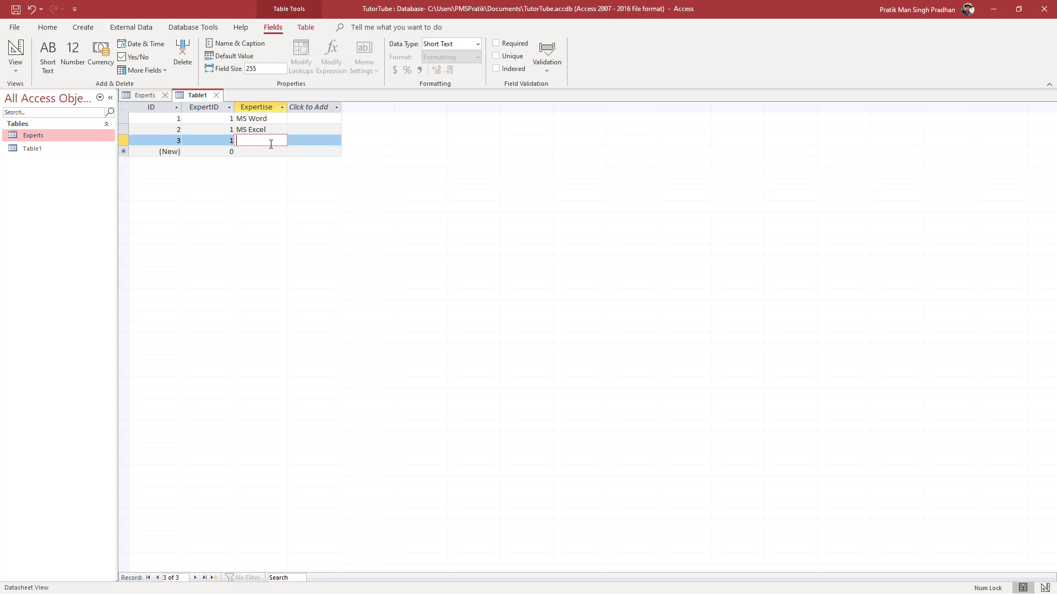
type("MS ")
type("PowerPoi")
type("nt")
left_click(153, 94)
left_click(204, 129)
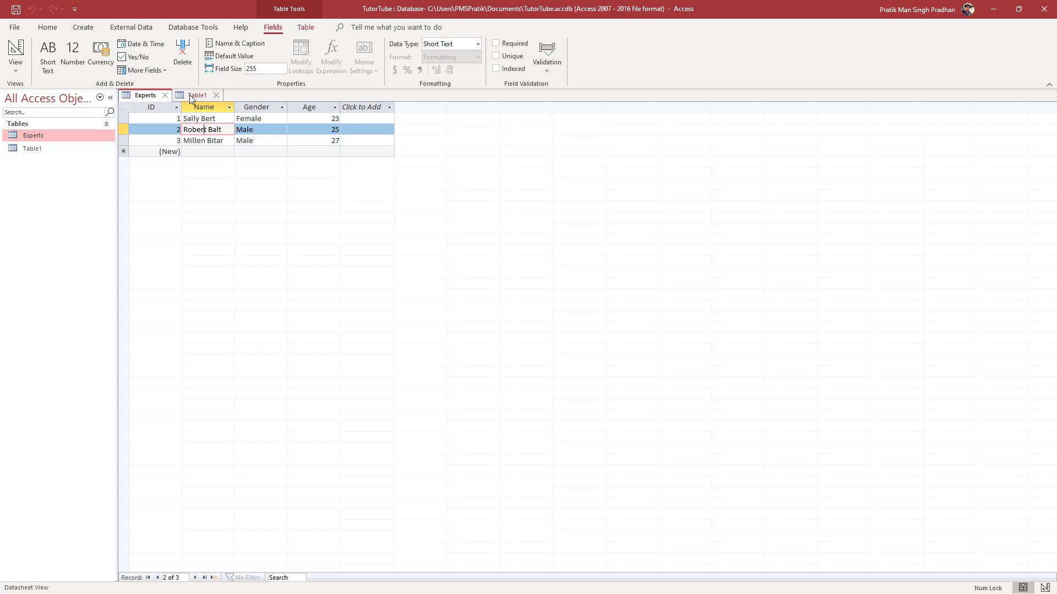
Step: Add two records for ExpertID 2: After Effects and Premiere Pro
left_click(190, 95)
left_click(153, 98)
left_click(201, 96)
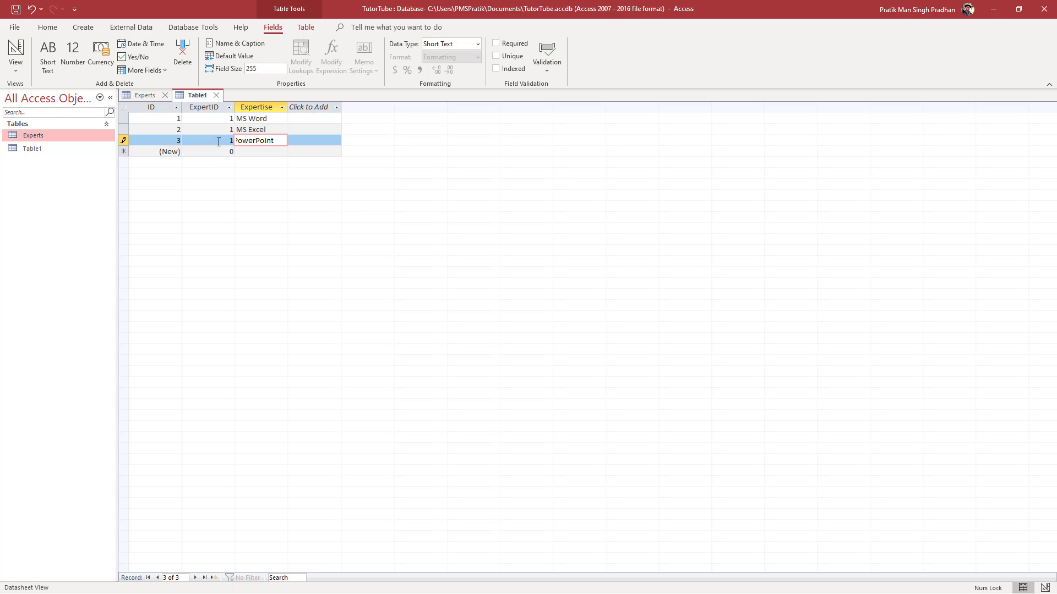
left_click(231, 151)
type("2")
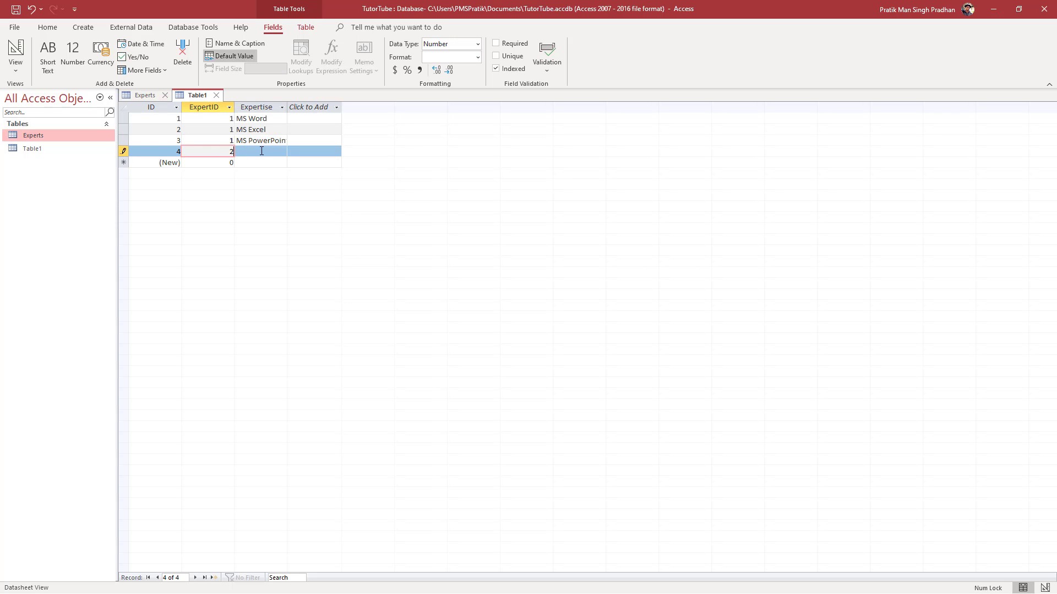
left_click(271, 155)
type("A")
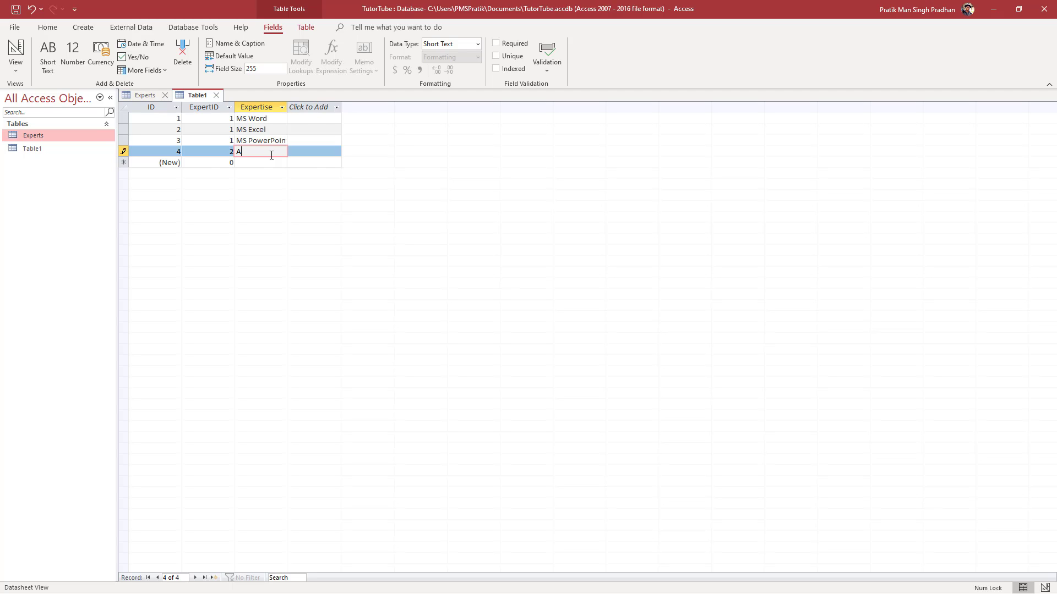
type("fter Effects")
left_click(230, 163)
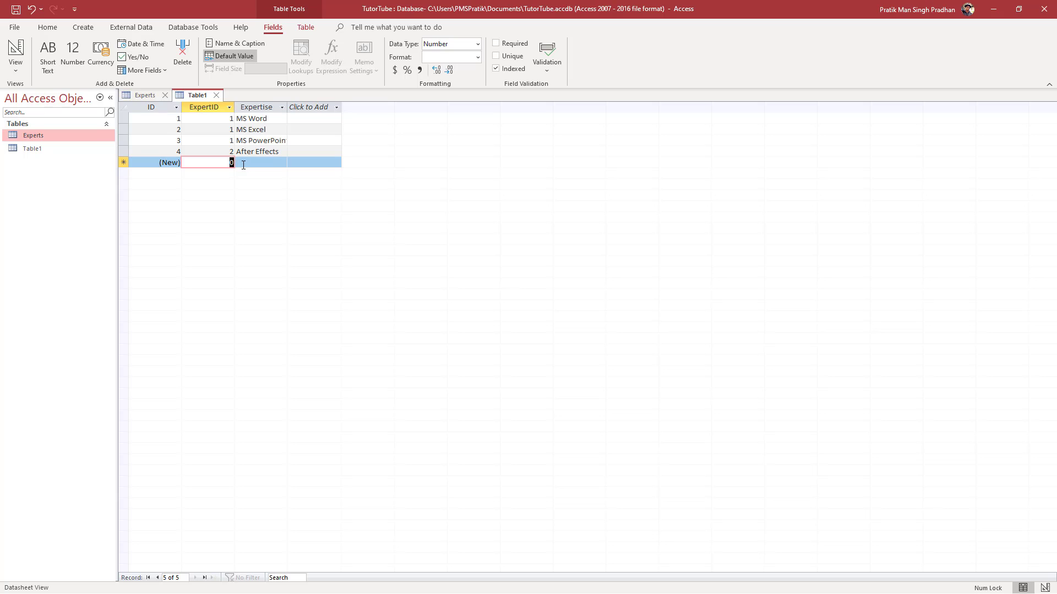
type("2")
left_click(265, 165)
type("Pre")
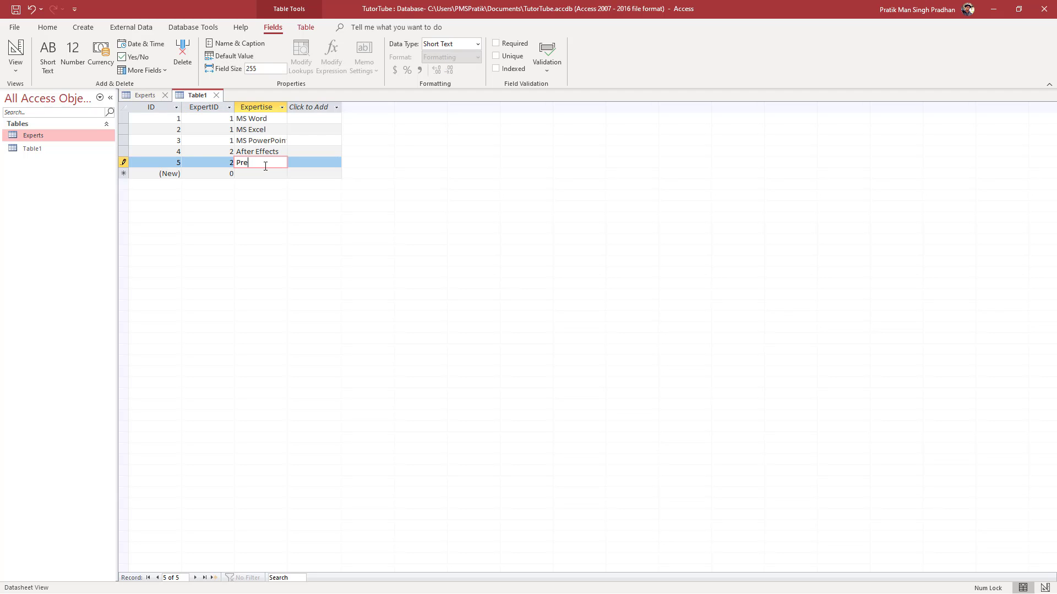
type("miere Pro")
Step: After checking Experts IDs, add Maya and Blender records for ExpertID 3
left_click(135, 99)
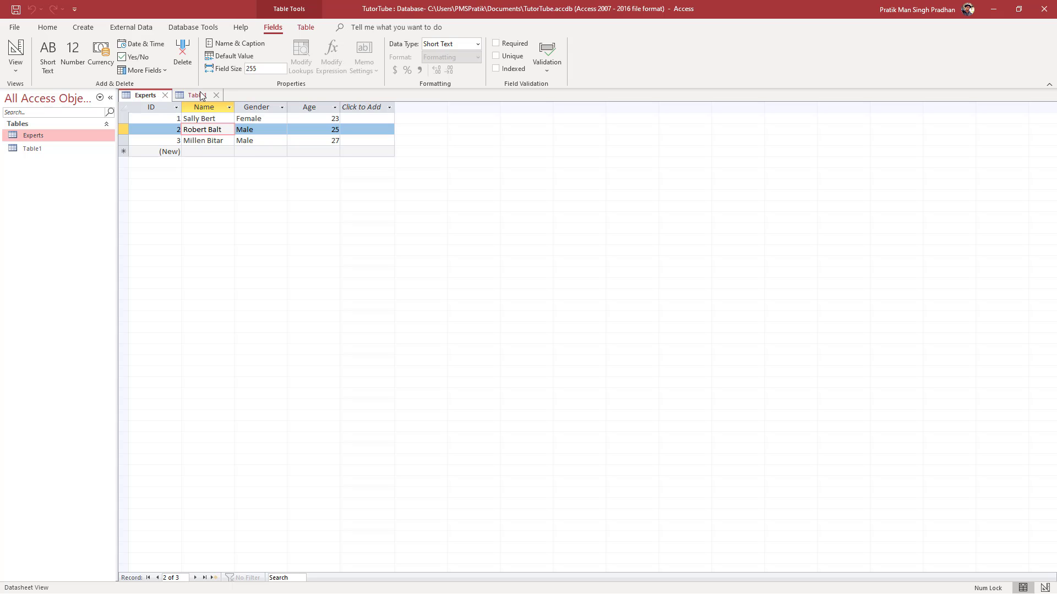
left_click(197, 96)
left_click(231, 173)
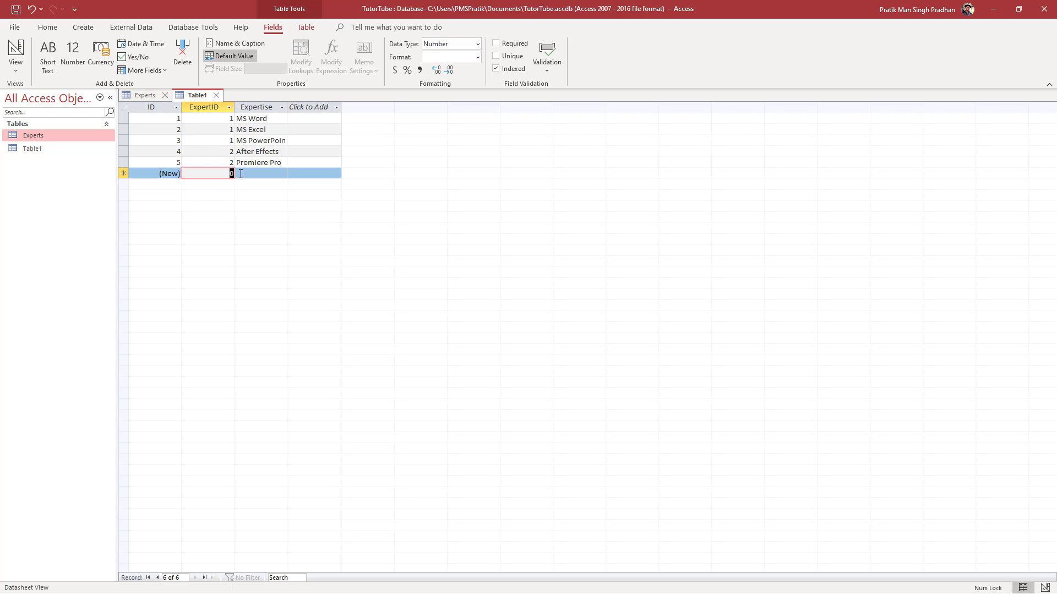
type("3")
key("Tab")
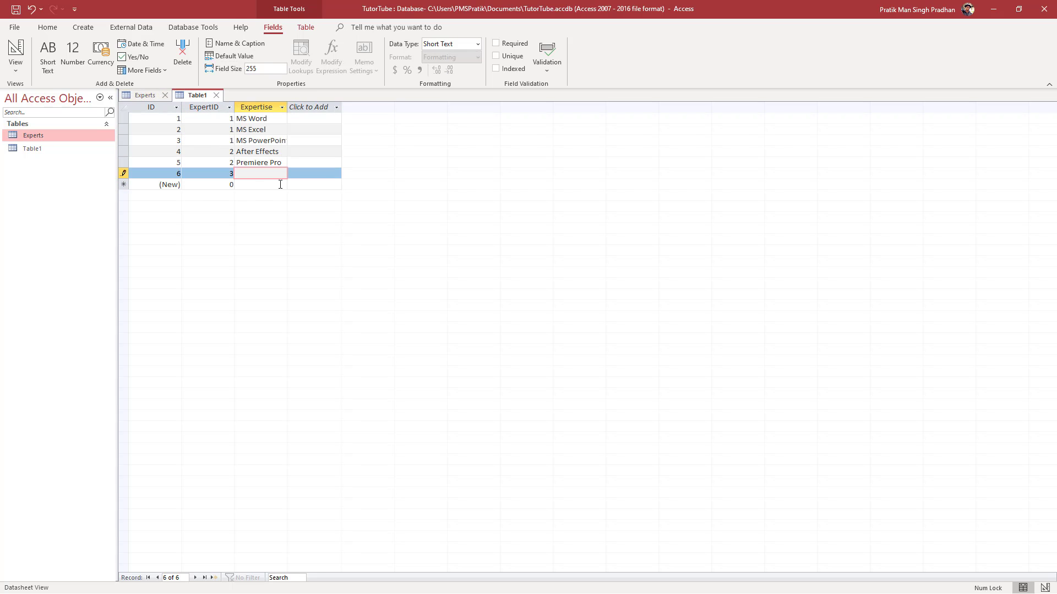
type("Maya")
left_click(238, 186)
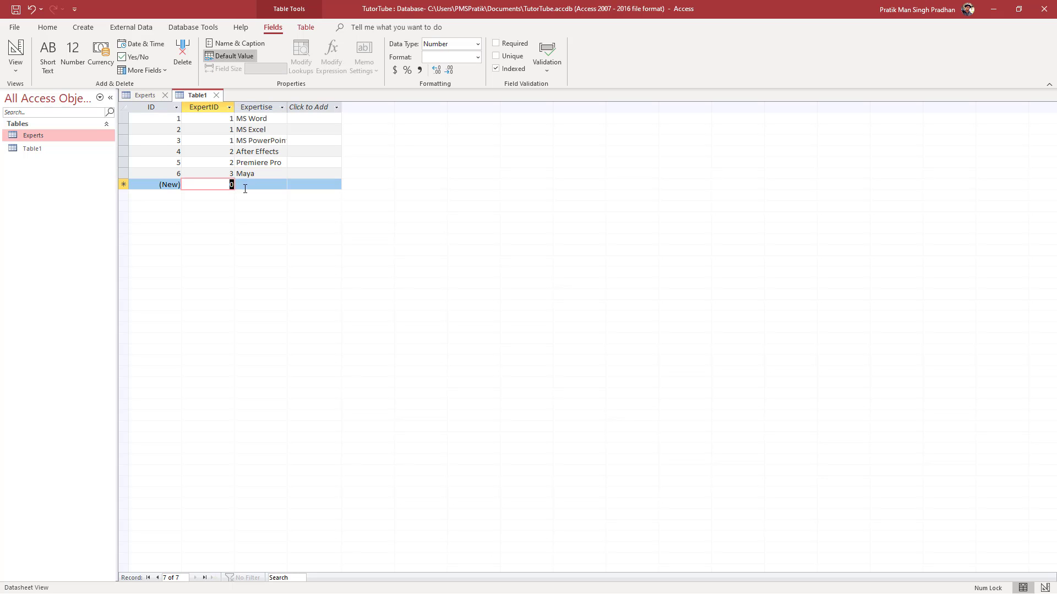
type("3")
key("Tab")
type("Blender")
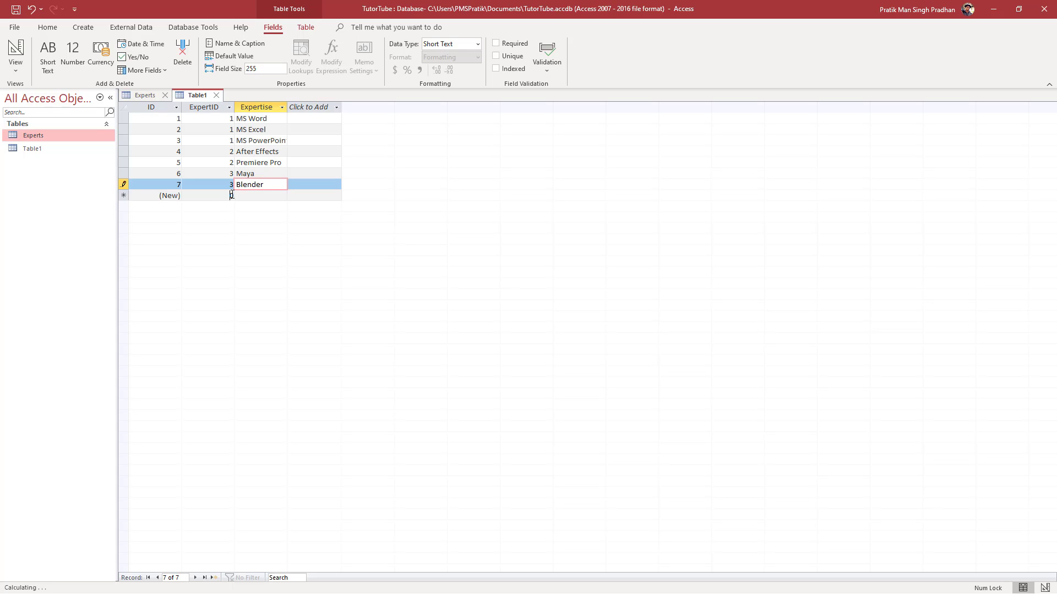
Step: Add a Cinema 4D record for ExpertID 3, then close Table1
left_click(231, 196)
type("3")
left_click(261, 196)
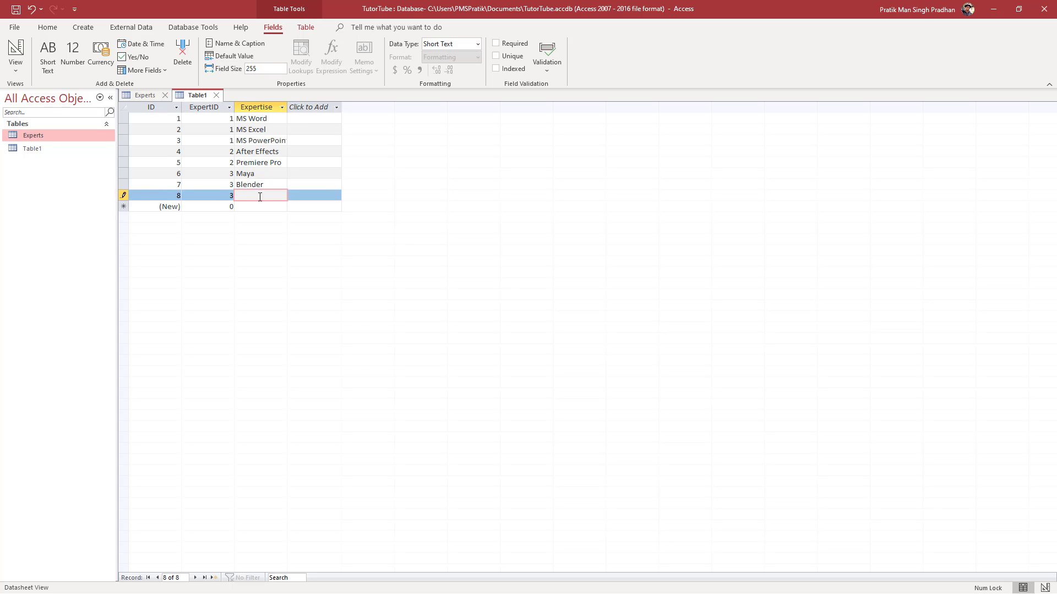
type("Cinema 4D")
left_click(139, 96)
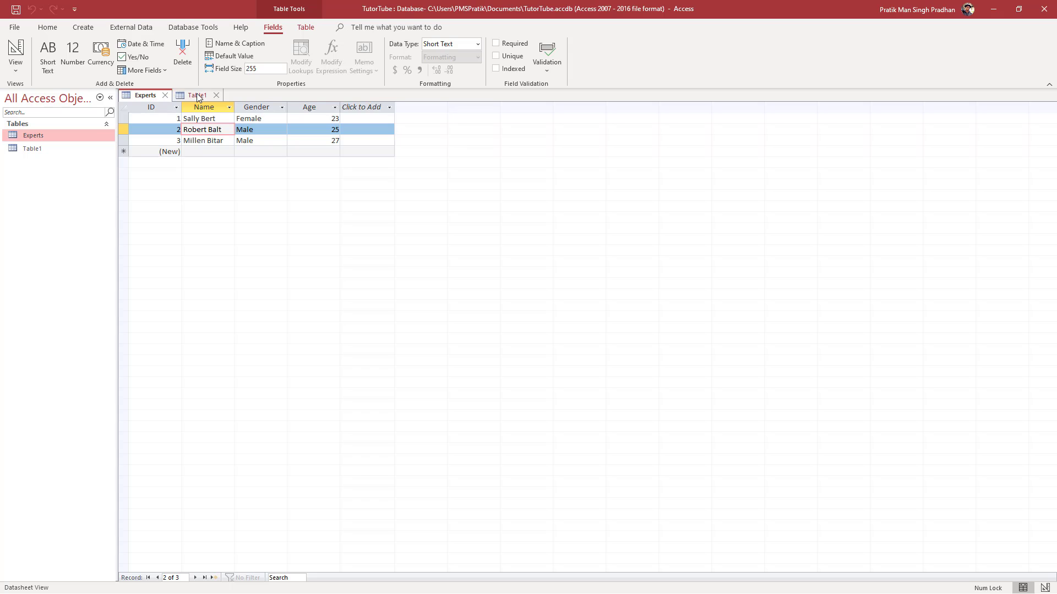
left_click(196, 95)
left_click(216, 96)
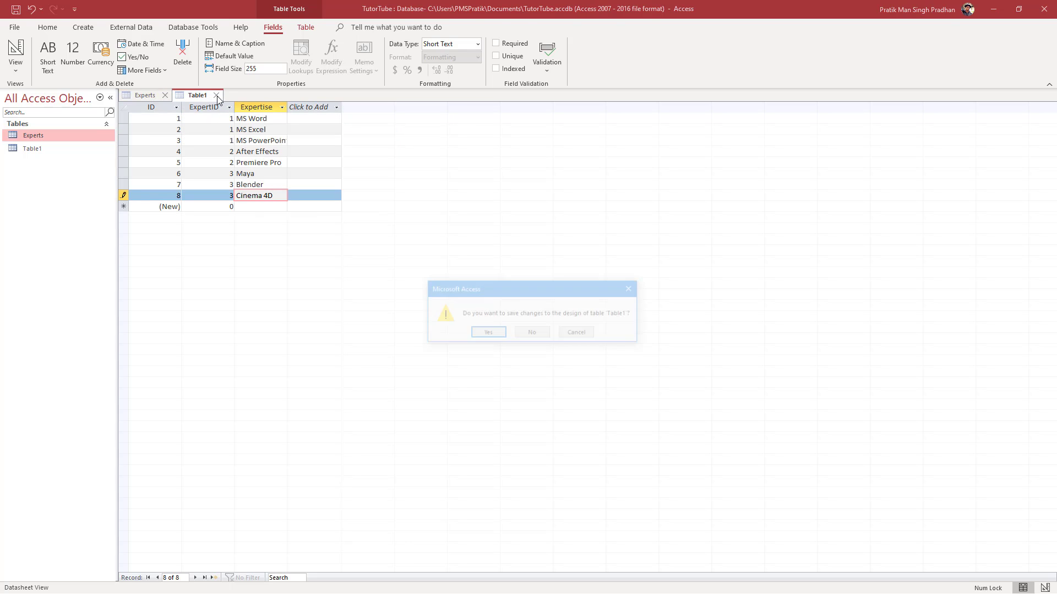
Step: Save Table1's changes under the table name Expertise
left_click(483, 333)
left_click_drag(524, 208, 420, 212)
type("Expertise")
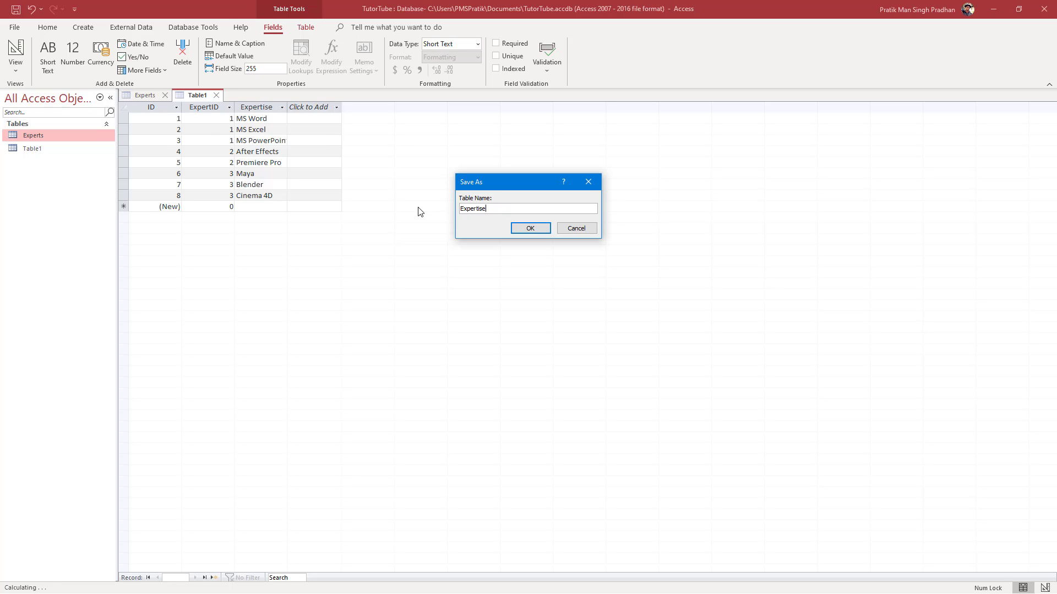
key("Return")
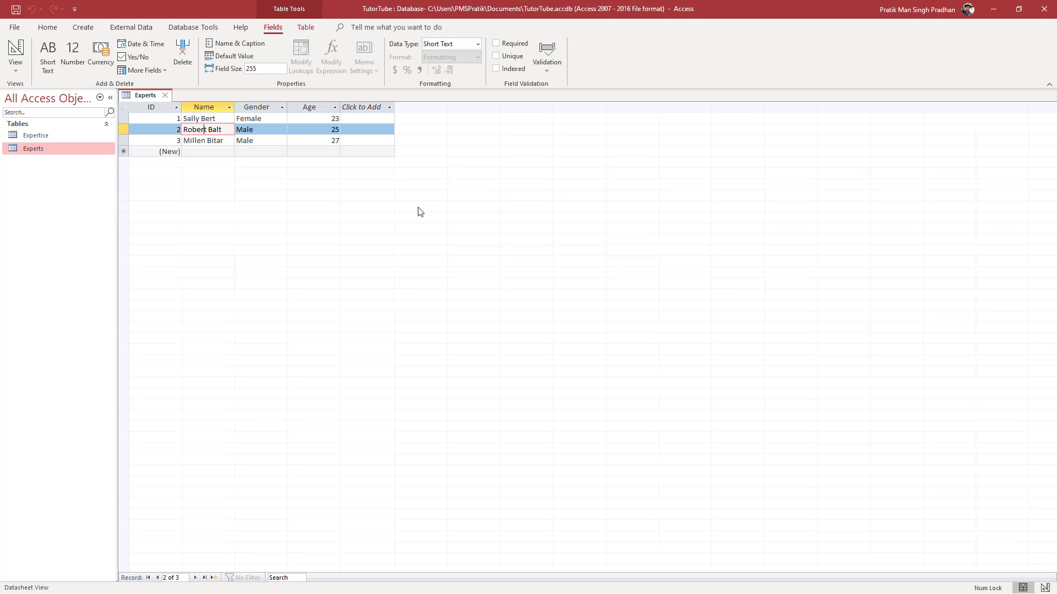
Step: Reopen Expertise and compare ExpertIDs of records like Premiere Pro and MS Word against Experts IDs
double_click(34, 136)
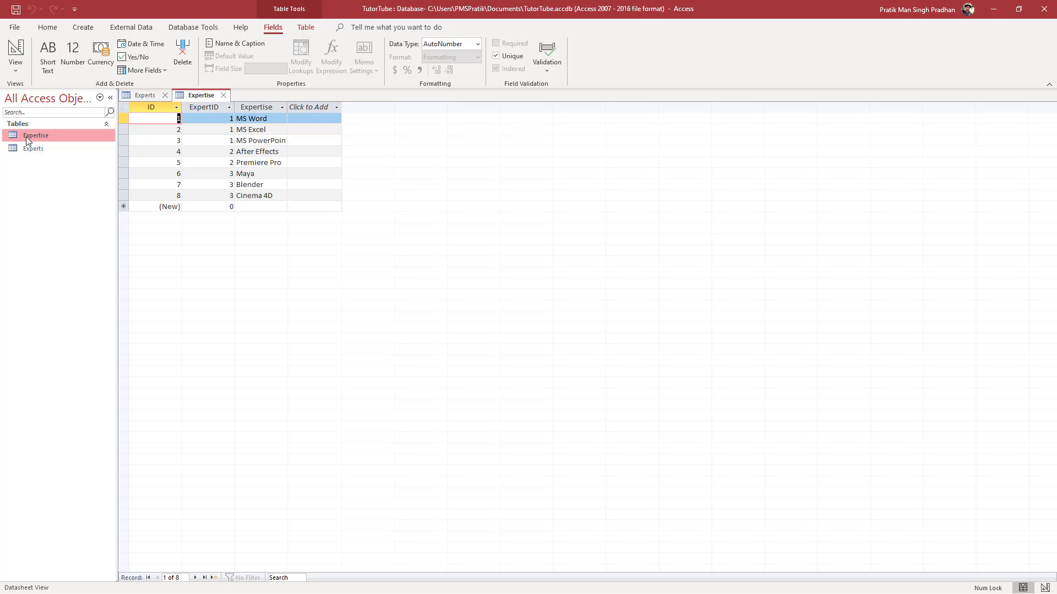
left_click(149, 97)
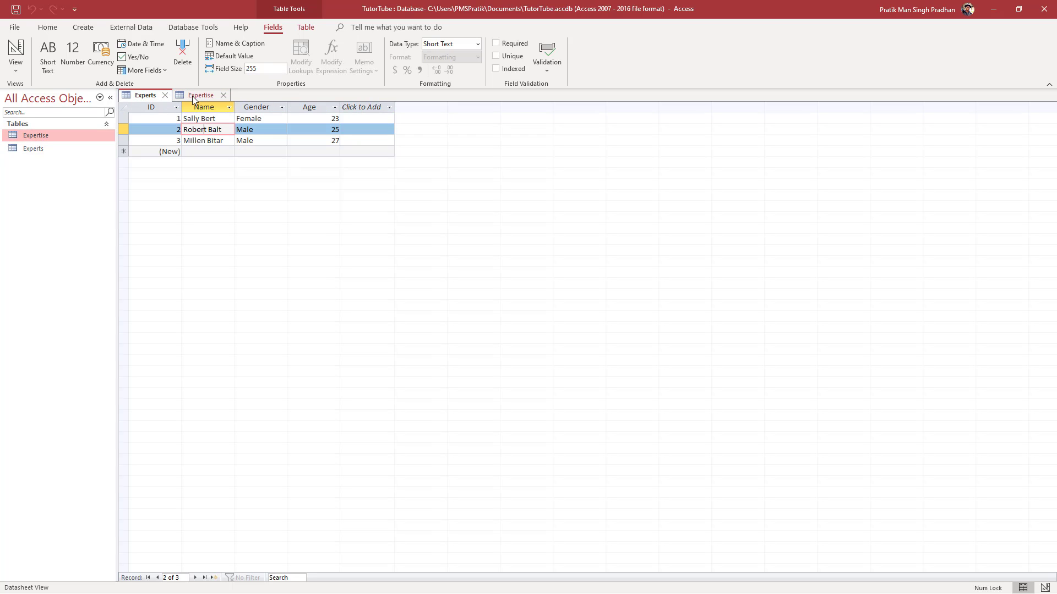
left_click(191, 97)
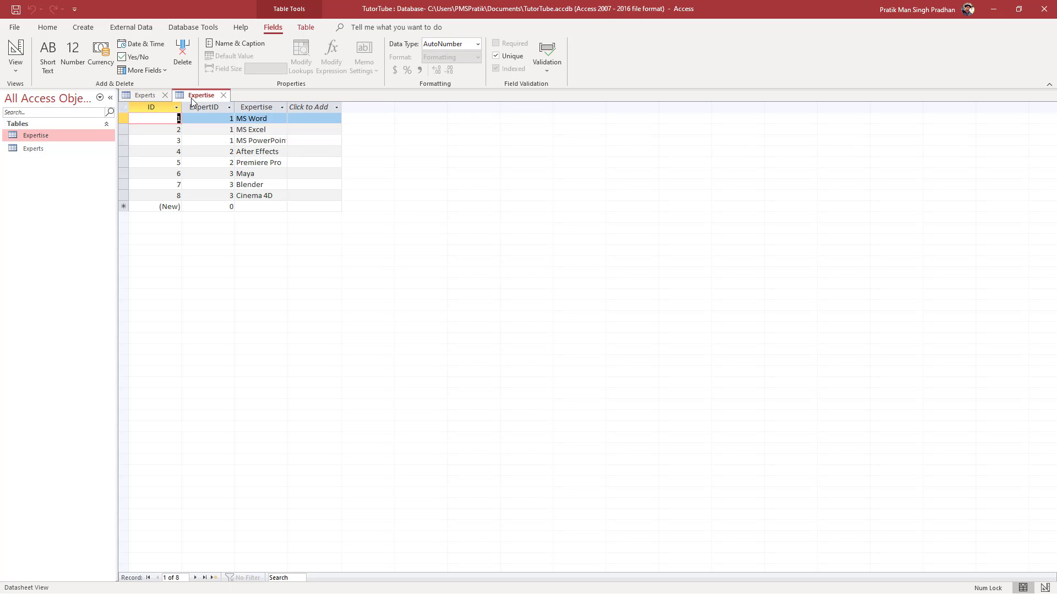
left_click(138, 97)
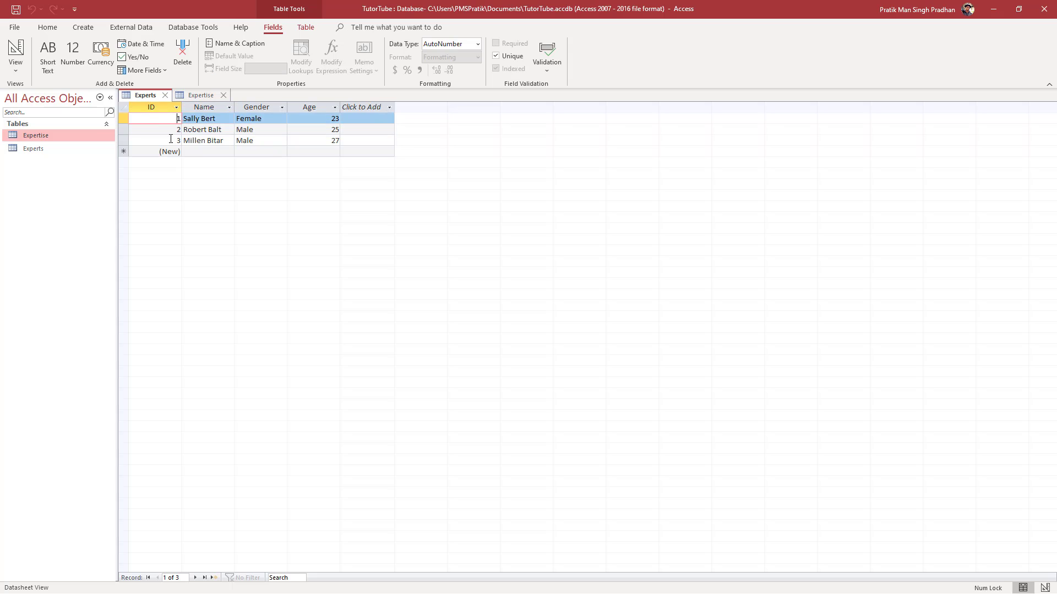
left_click(194, 96)
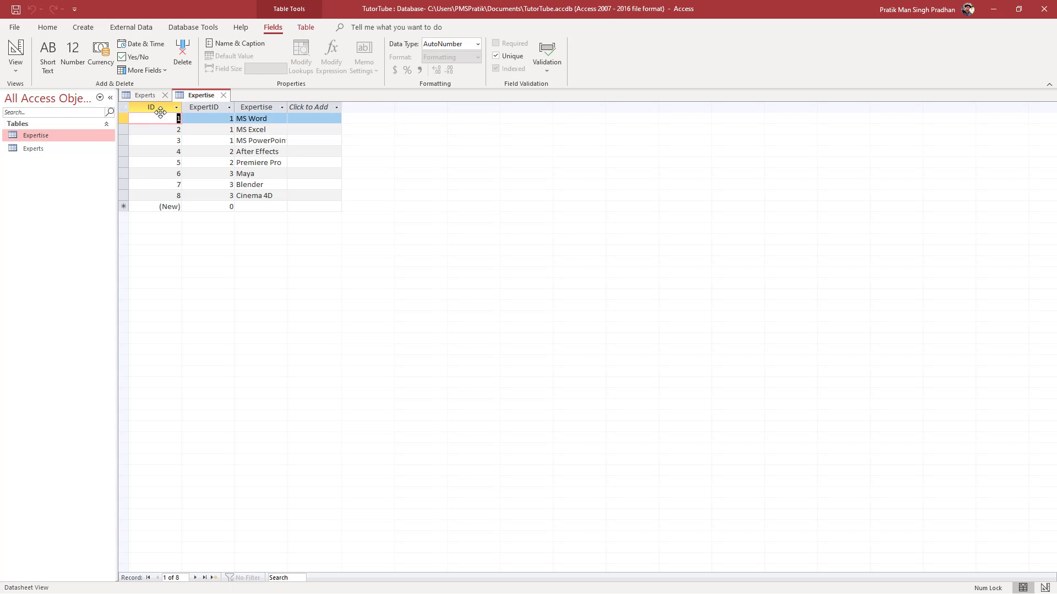
left_click(222, 163)
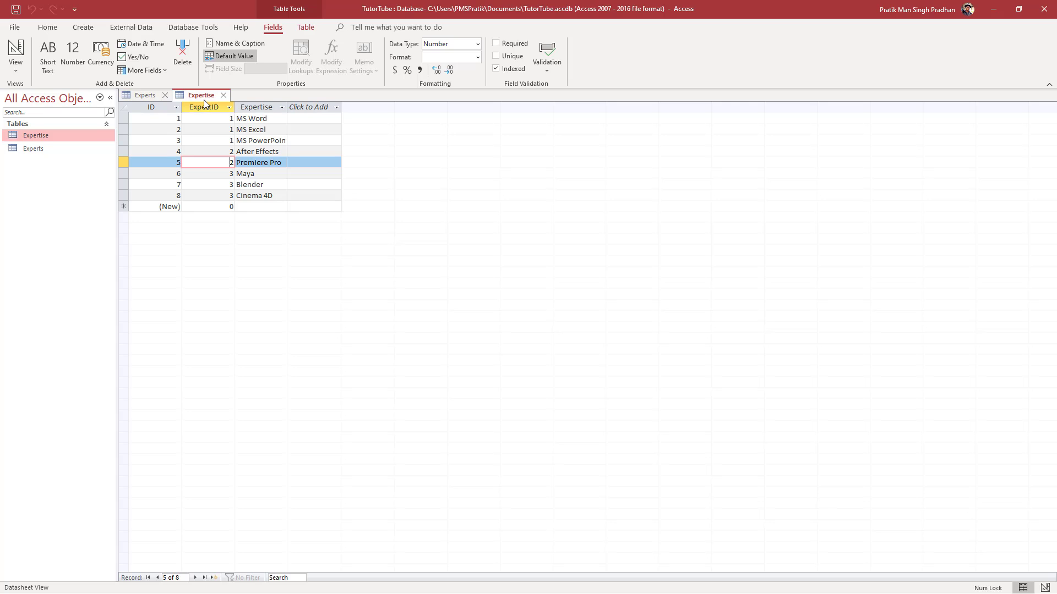
left_click(144, 96)
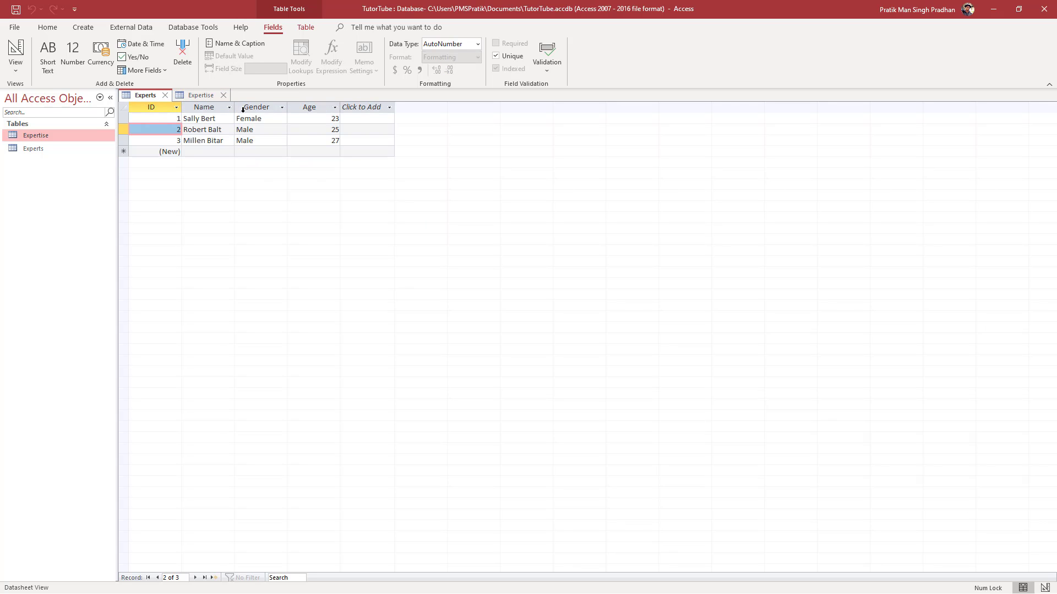
left_click(201, 95)
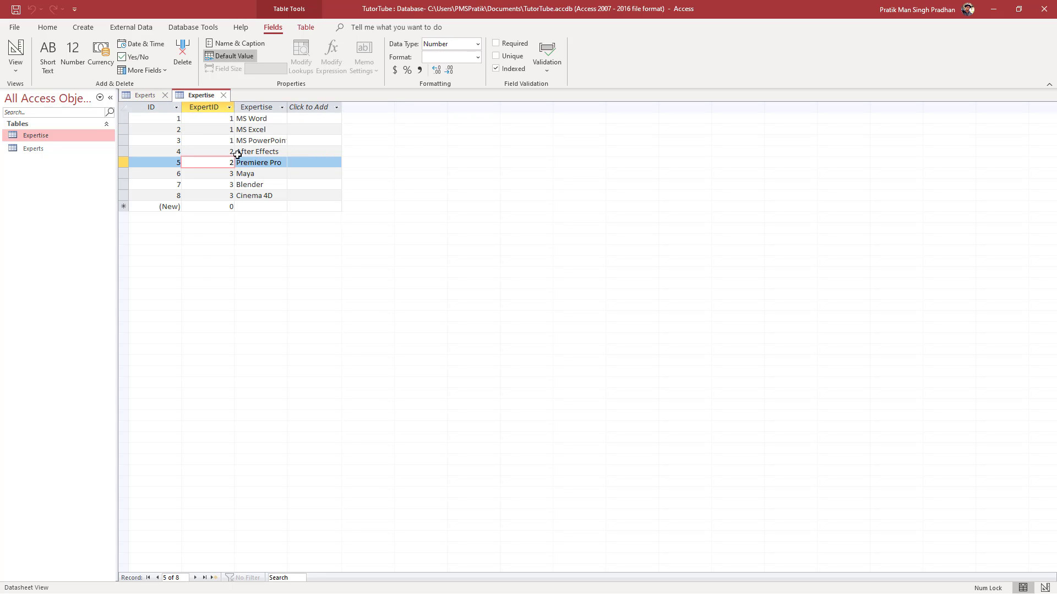
left_click(222, 120)
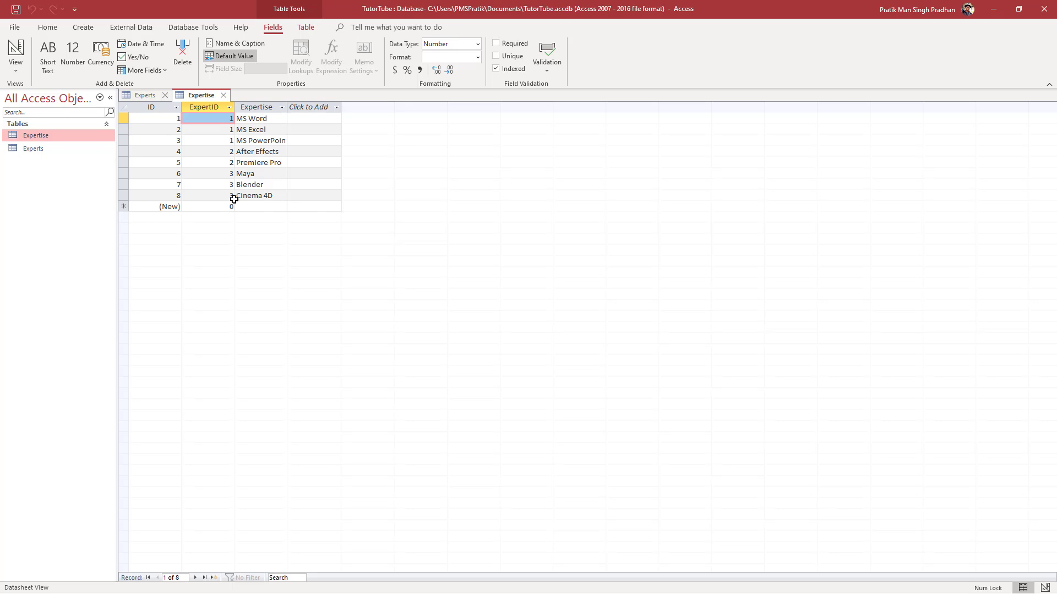
left_click(143, 96)
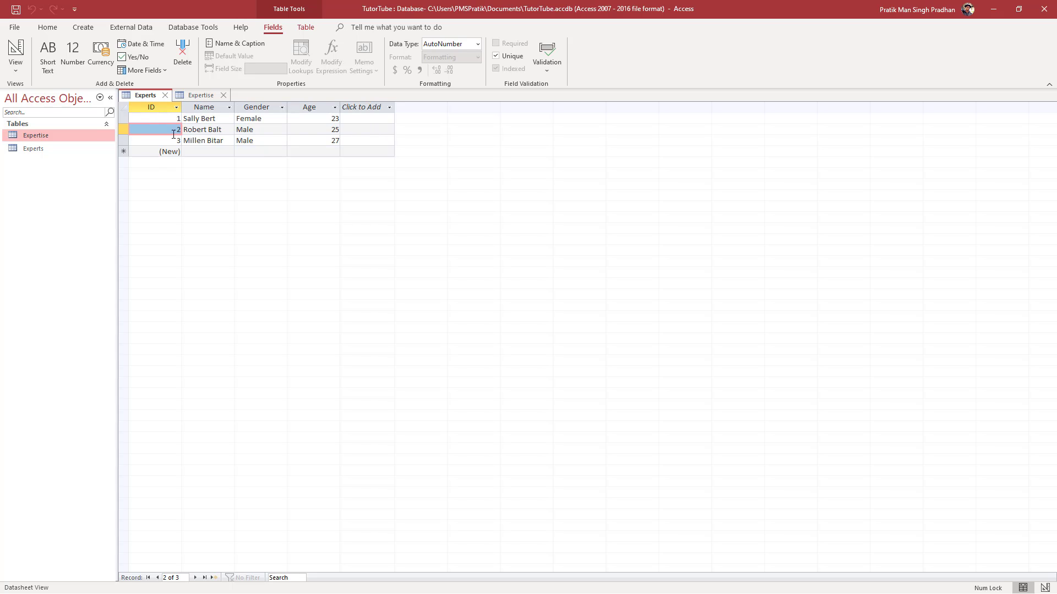
left_click(202, 96)
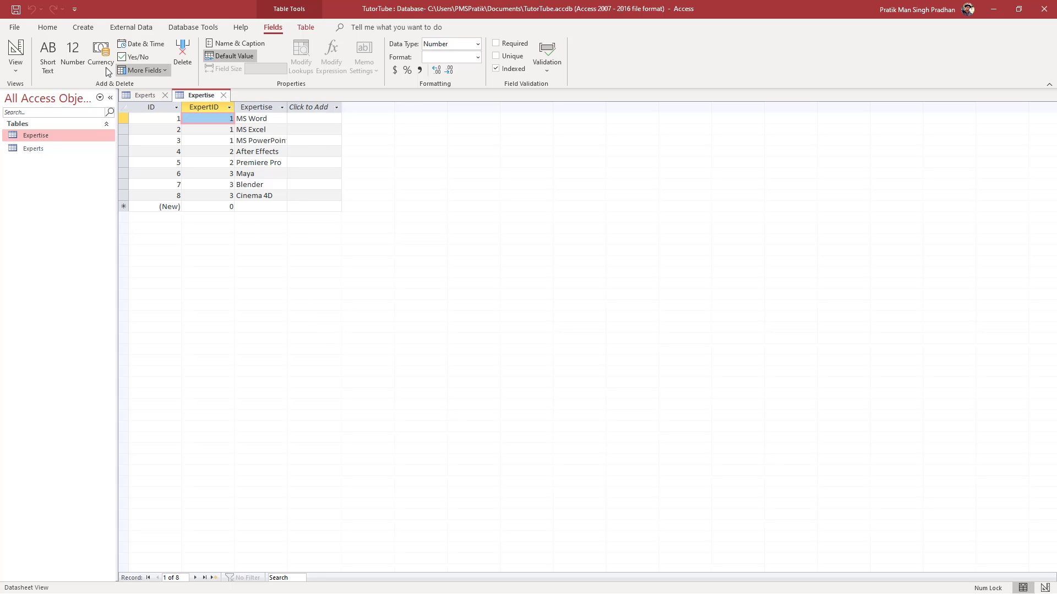
Step: Close both tables, open the Relationships window and add the Expertise table
left_click(197, 27)
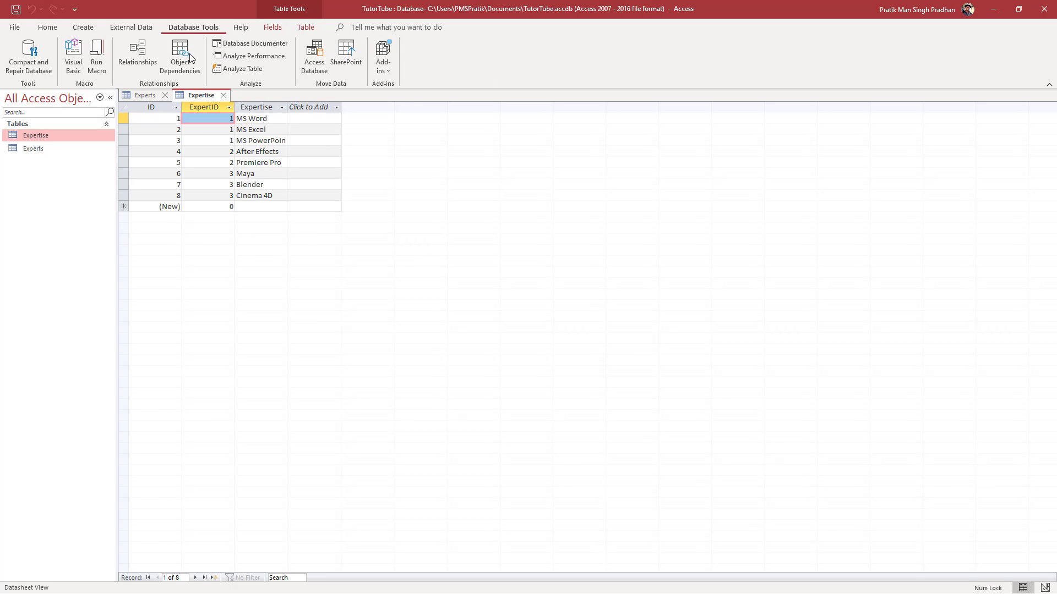
left_click(164, 96)
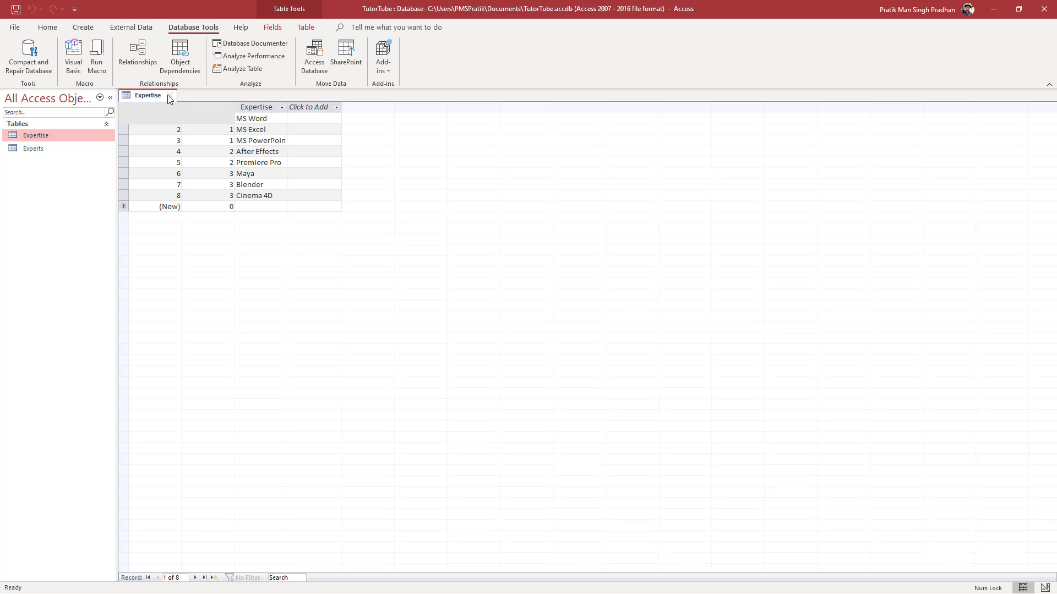
left_click(170, 95)
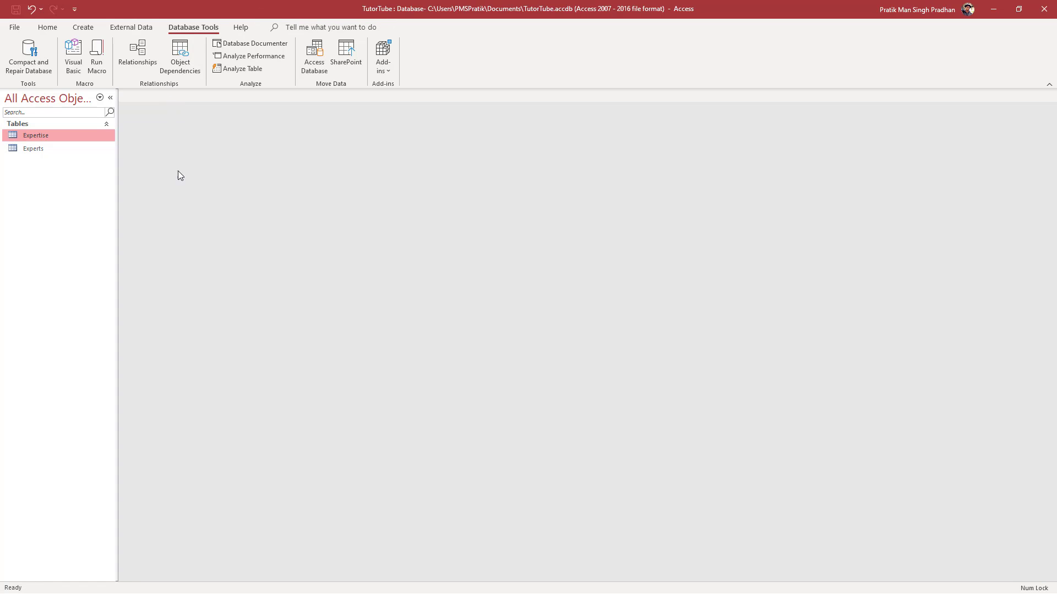
left_click(142, 69)
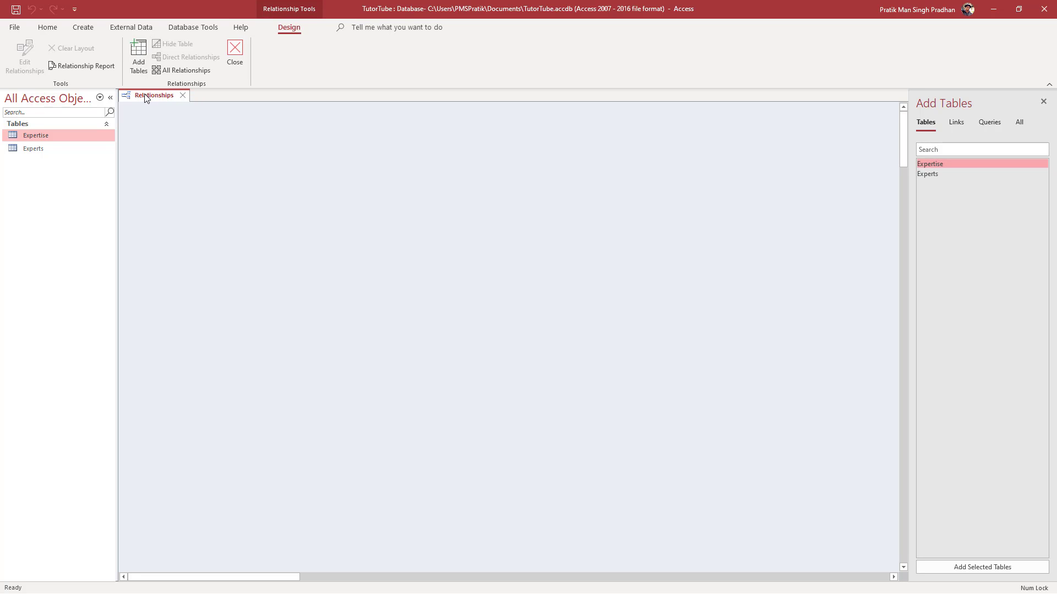
left_click(933, 173)
left_click(933, 164)
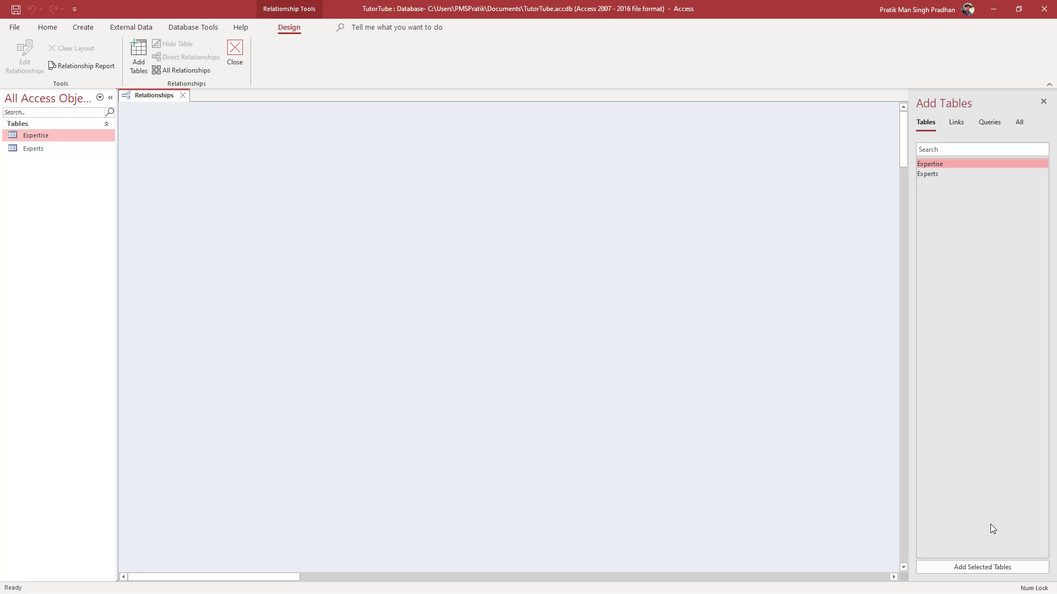
left_click(976, 570)
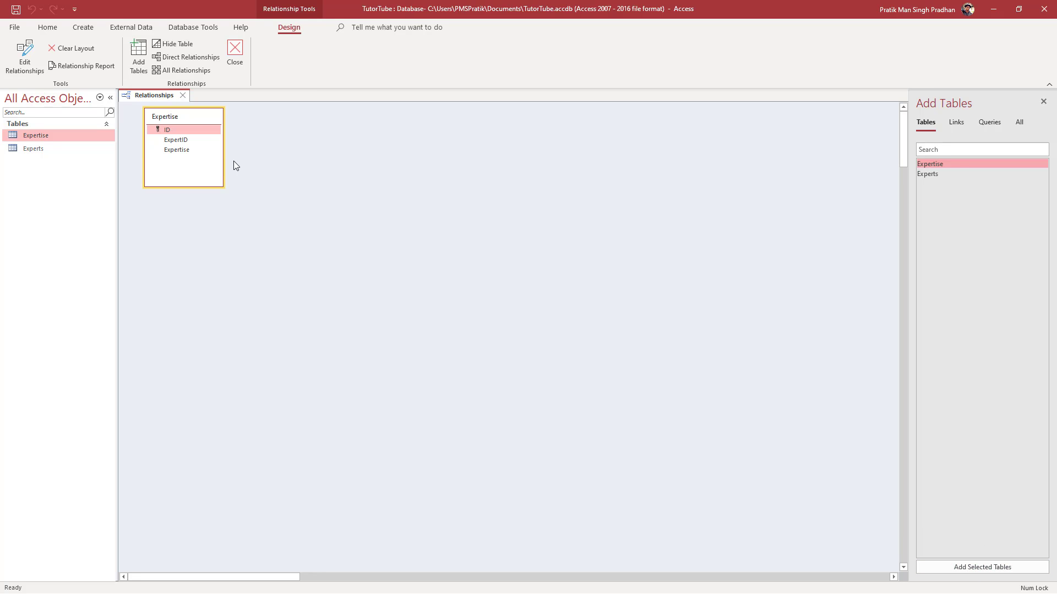
Step: Add the Experts table and arrange it beside Expertise in the diagram
left_click_drag(188, 117, 217, 171)
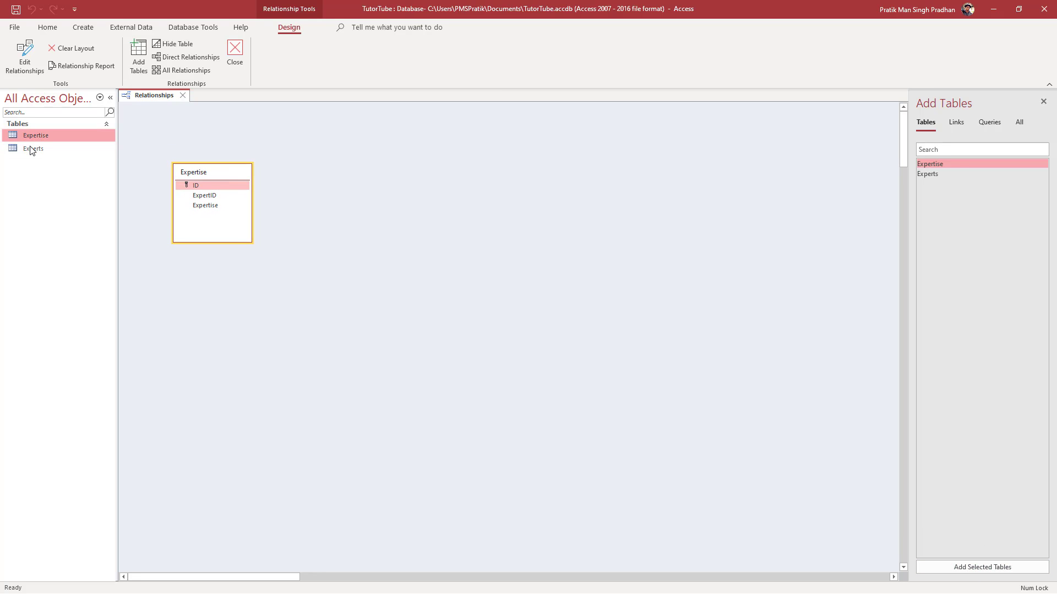
left_click_drag(38, 146, 349, 177)
left_click(219, 167)
mouse_move(220, 166)
left_mouse_down()
mouse_move(229, 170)
mouse_move(220, 188)
mouse_move(239, 175)
left_mouse_up()
mouse_move(341, 182)
left_mouse_down()
mouse_move(330, 196)
mouse_move(309, 179)
mouse_move(339, 182)
left_mouse_up()
left_click_drag(246, 181, 229, 187)
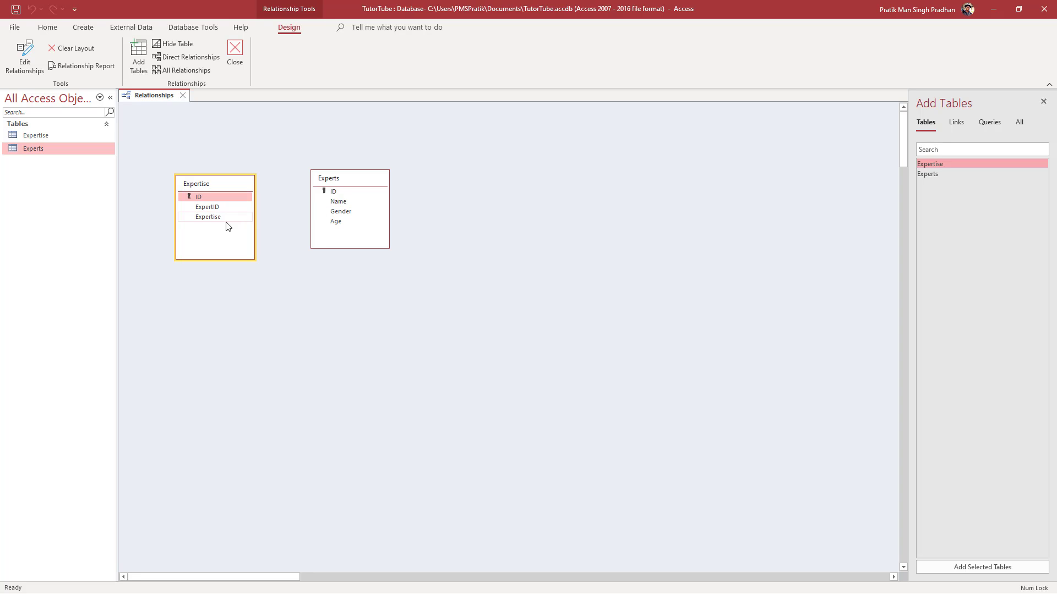
Step: Drag the Experts ID field onto Expertise's ExpertID field to start a link
left_click(331, 194)
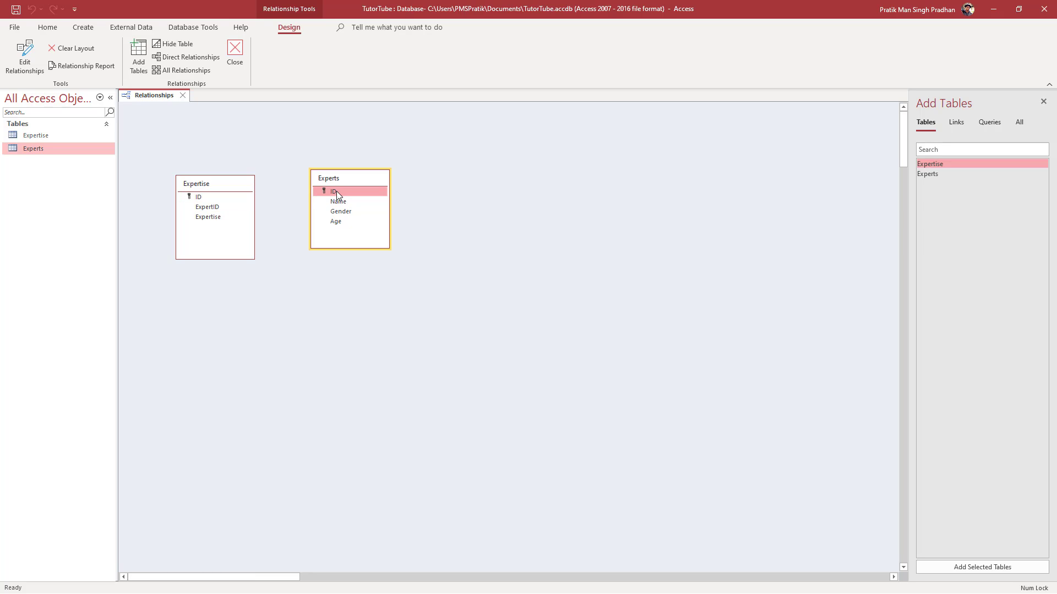
left_click_drag(296, 203, 315, 191)
right_click(333, 191)
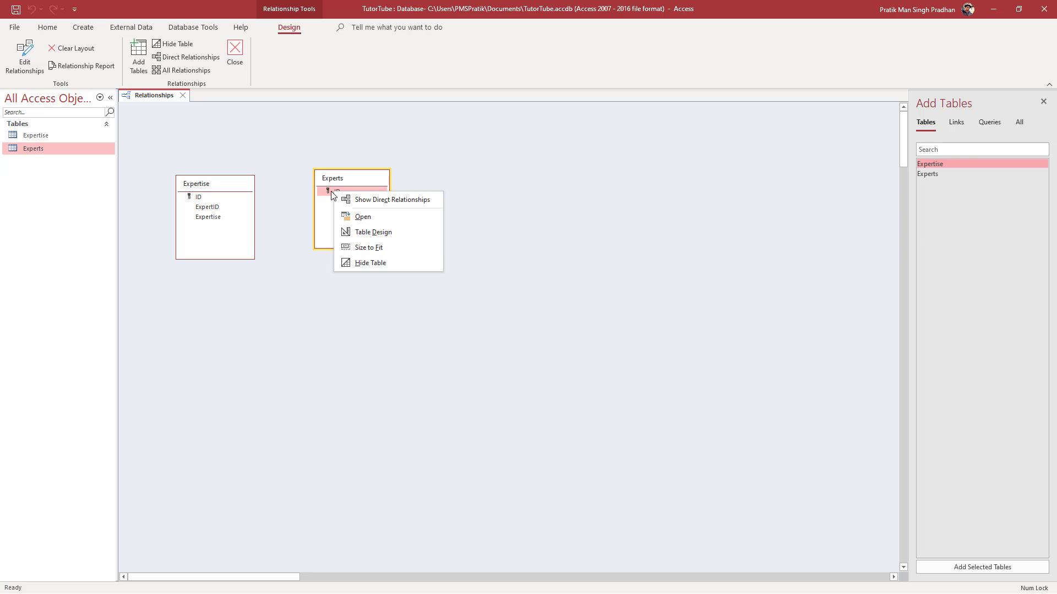
left_click(332, 195)
left_click_drag(329, 193, 209, 209)
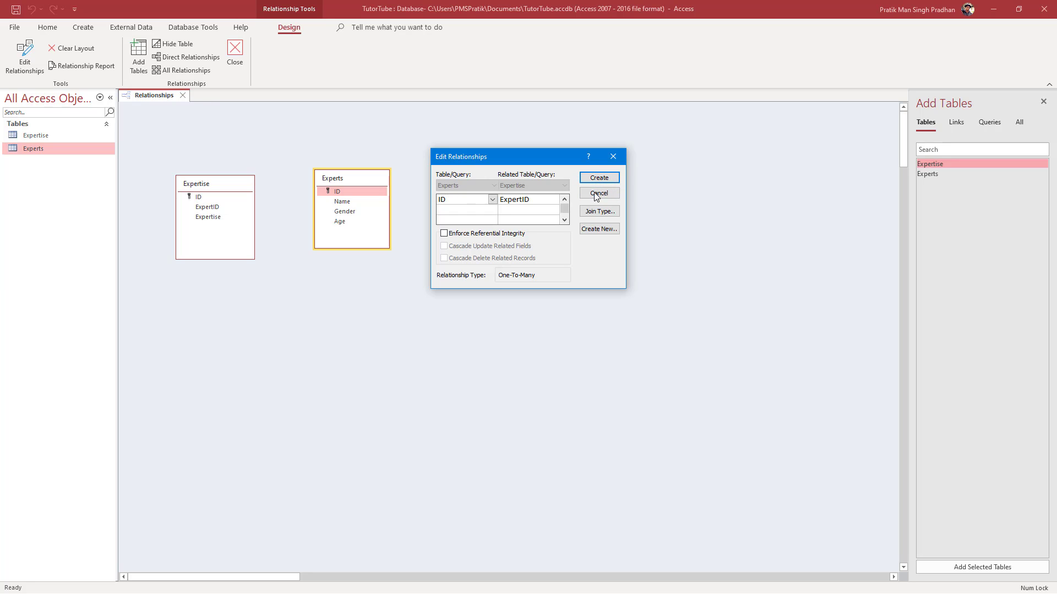
Step: Enforce referential integrity and create the Experts ID to Expertise ExpertID relationship
left_click(458, 234)
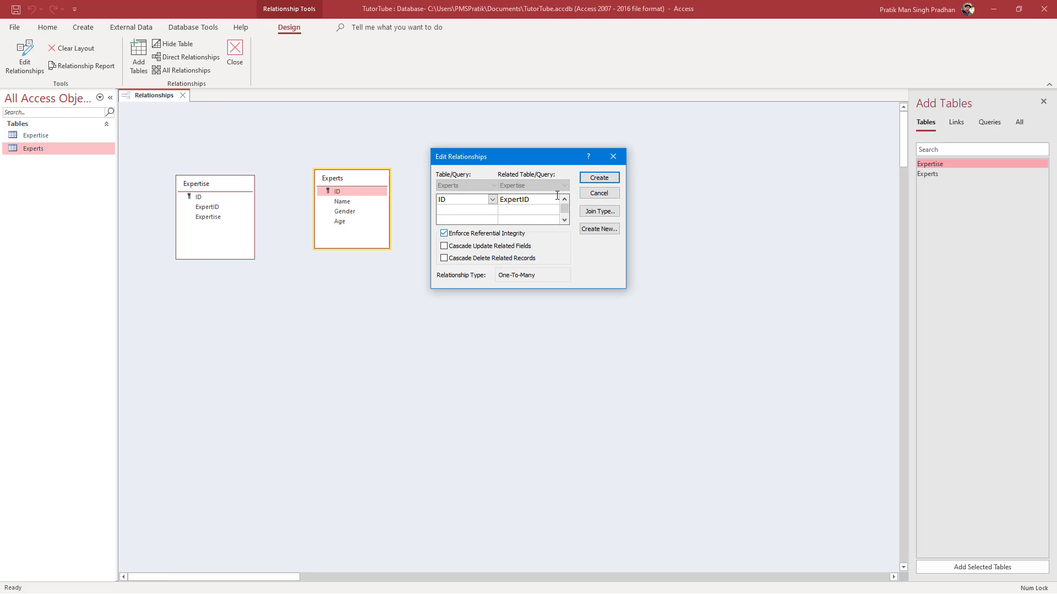
left_click(615, 178)
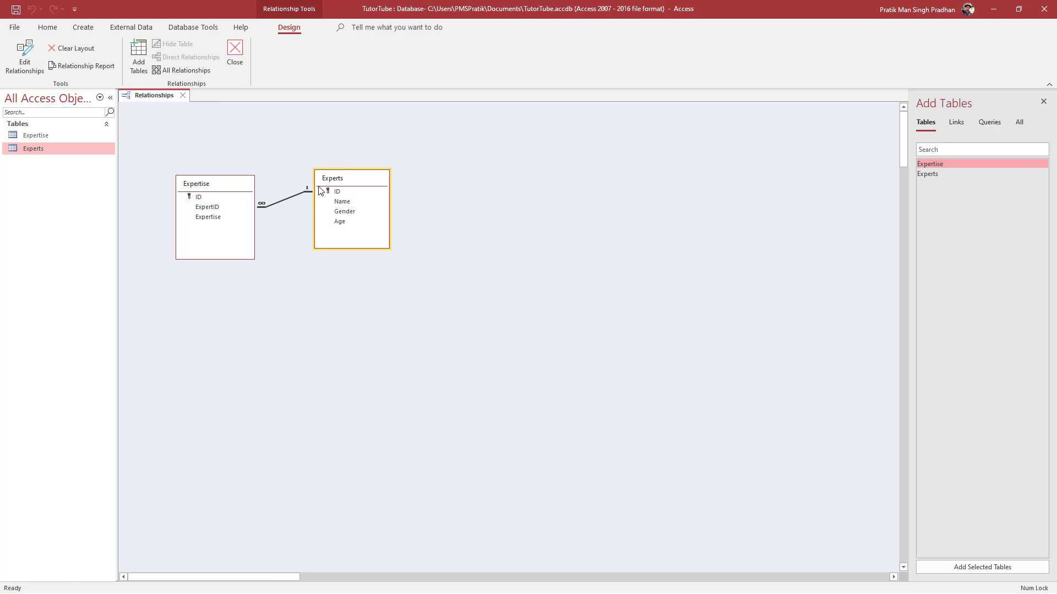
mouse_move(343, 177)
left_mouse_down()
mouse_move(371, 223)
mouse_move(351, 159)
mouse_move(344, 177)
left_mouse_up()
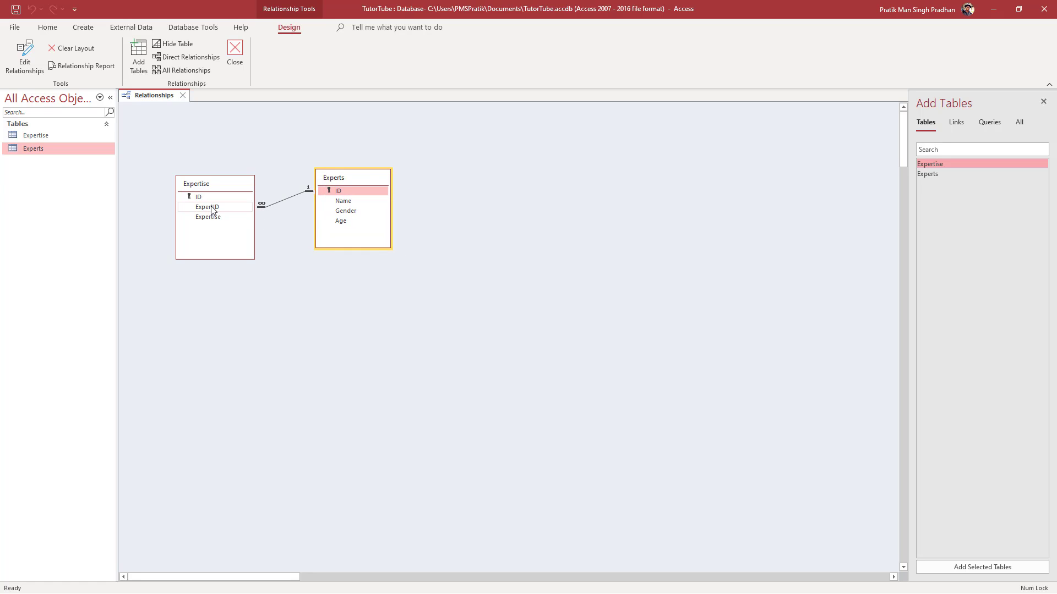
double_click(287, 200)
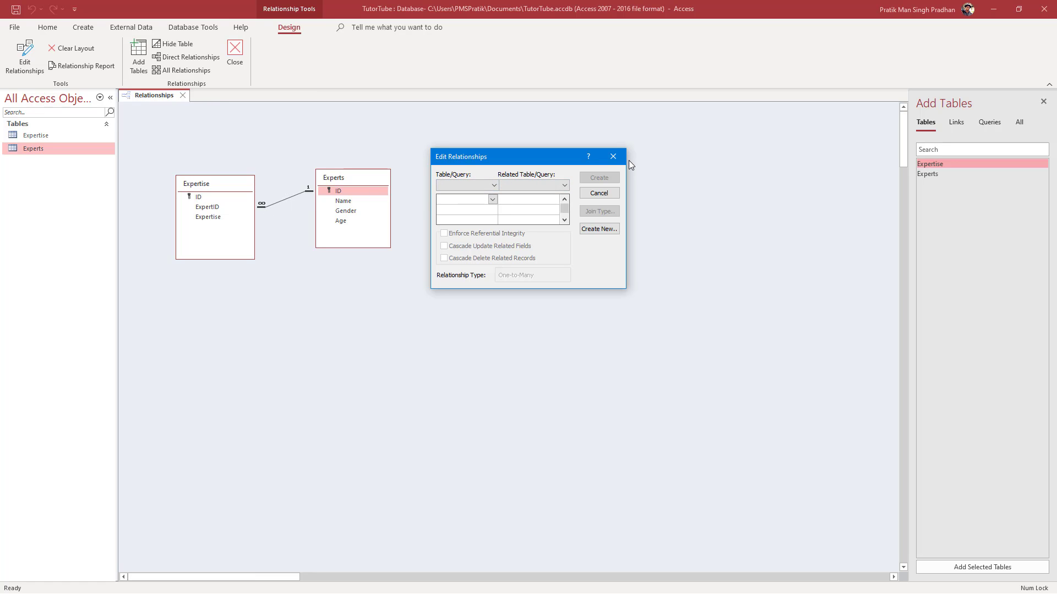
left_click(612, 156)
double_click(308, 194)
left_click(611, 156)
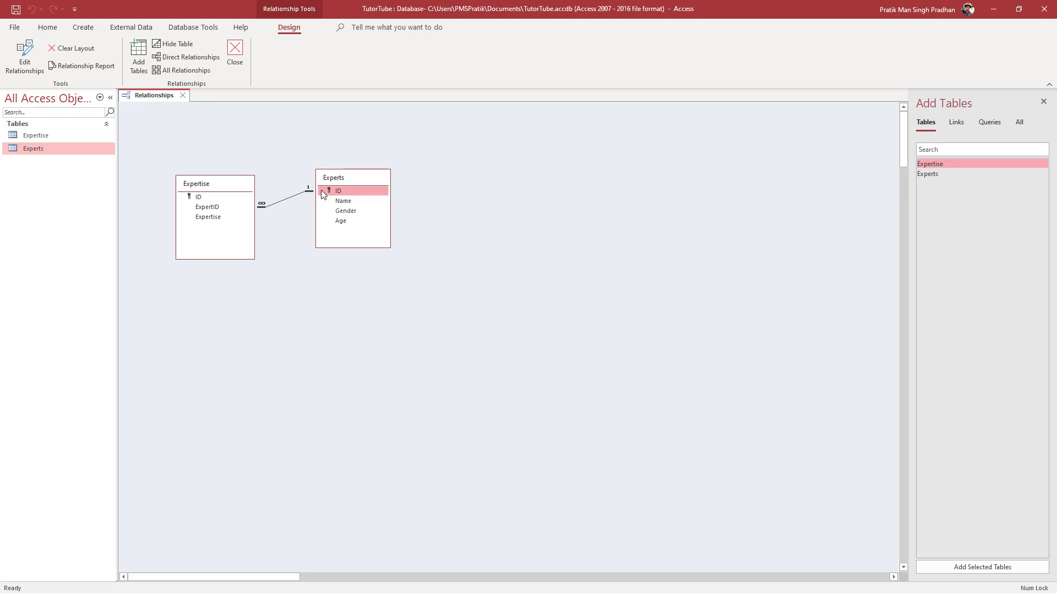
double_click(262, 210)
left_click(613, 193)
left_click(284, 200)
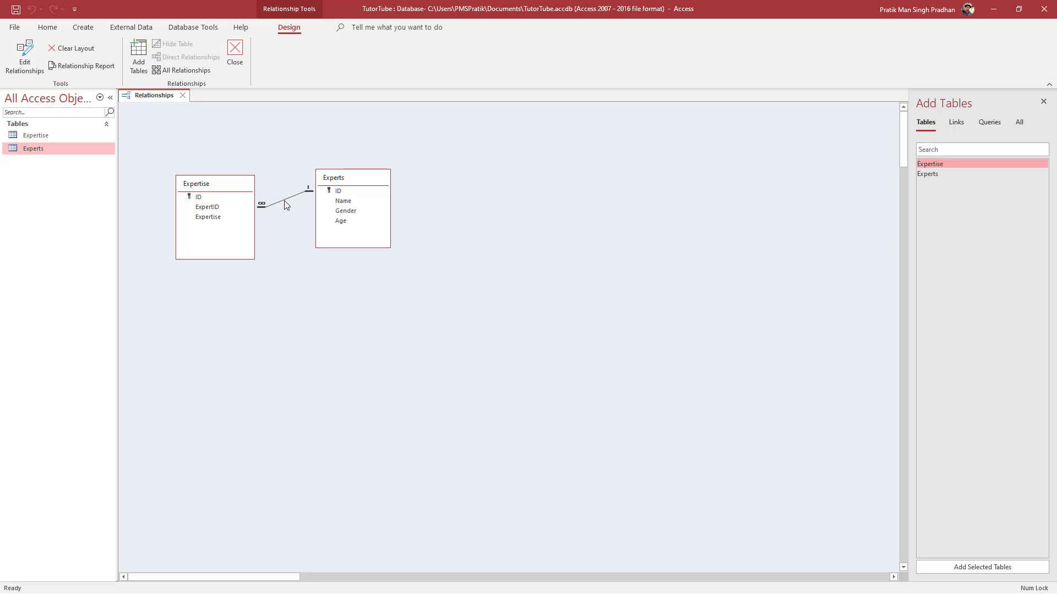
double_click(284, 199)
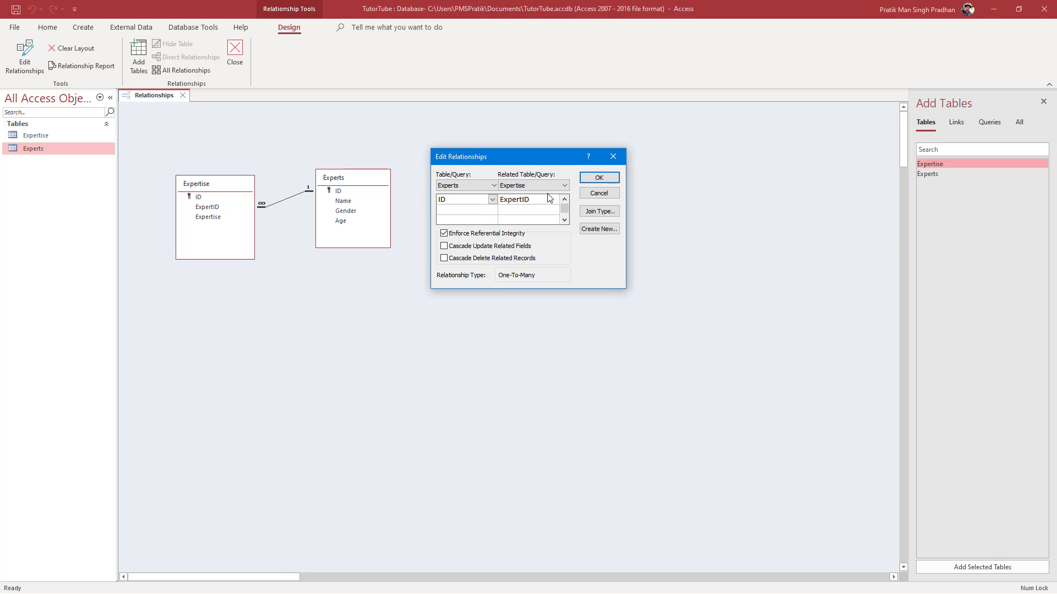
left_click(493, 199)
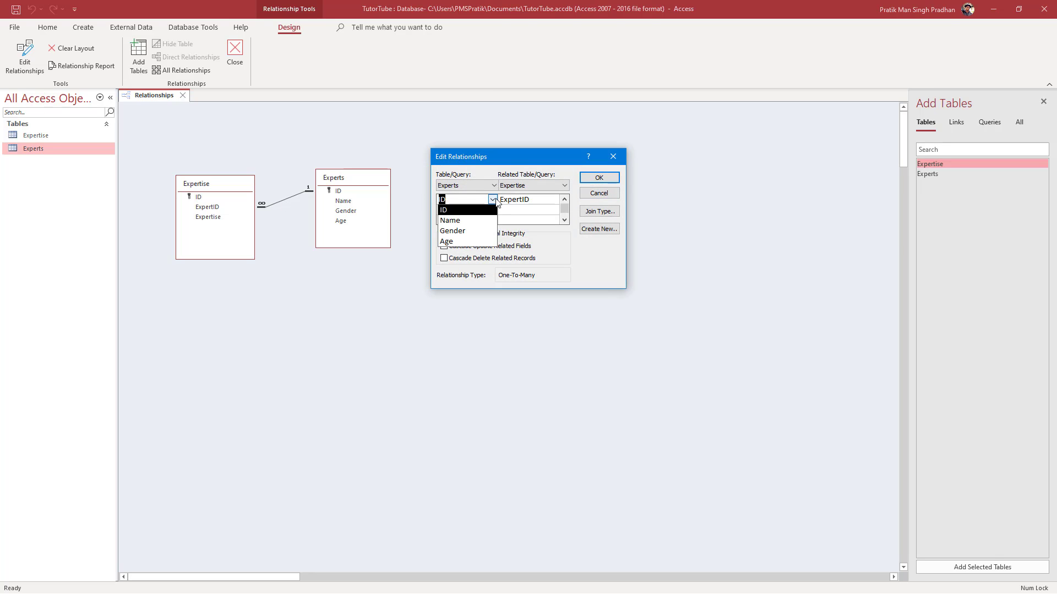
left_click(492, 199)
left_click(543, 200)
left_click(554, 199)
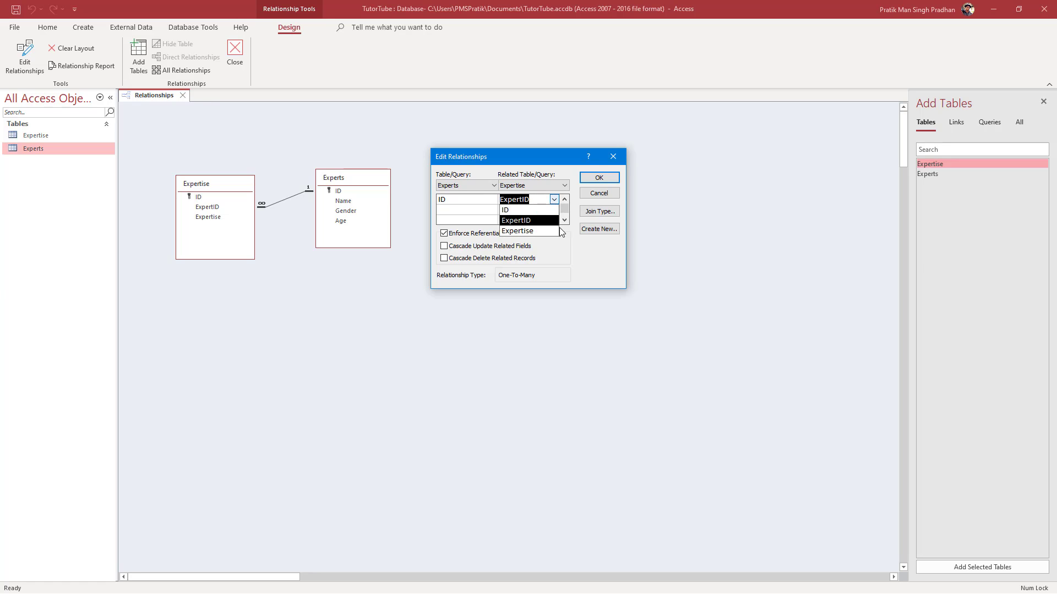
left_click(517, 209)
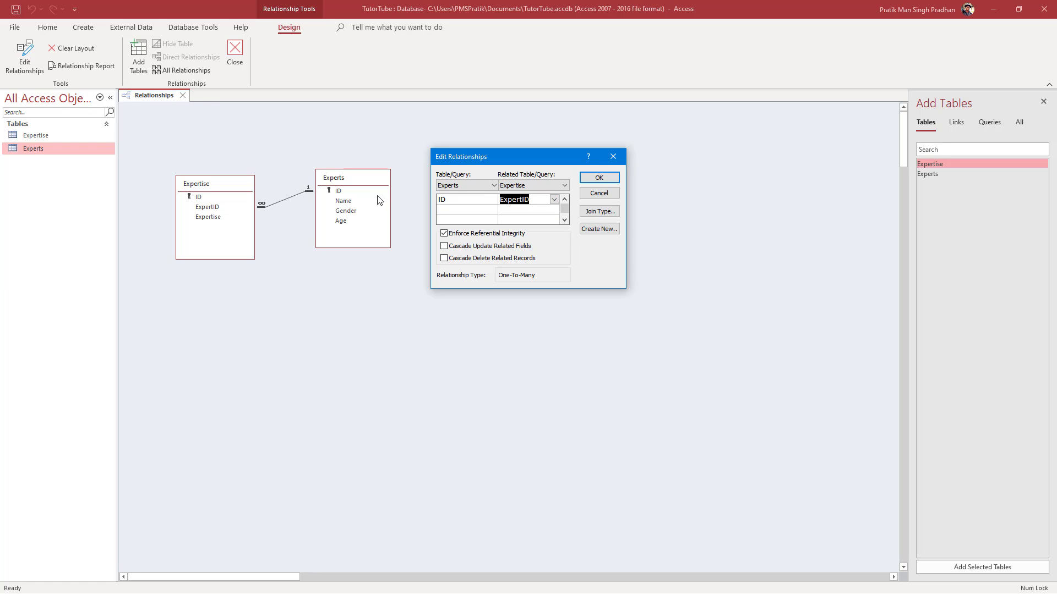
left_click(609, 178)
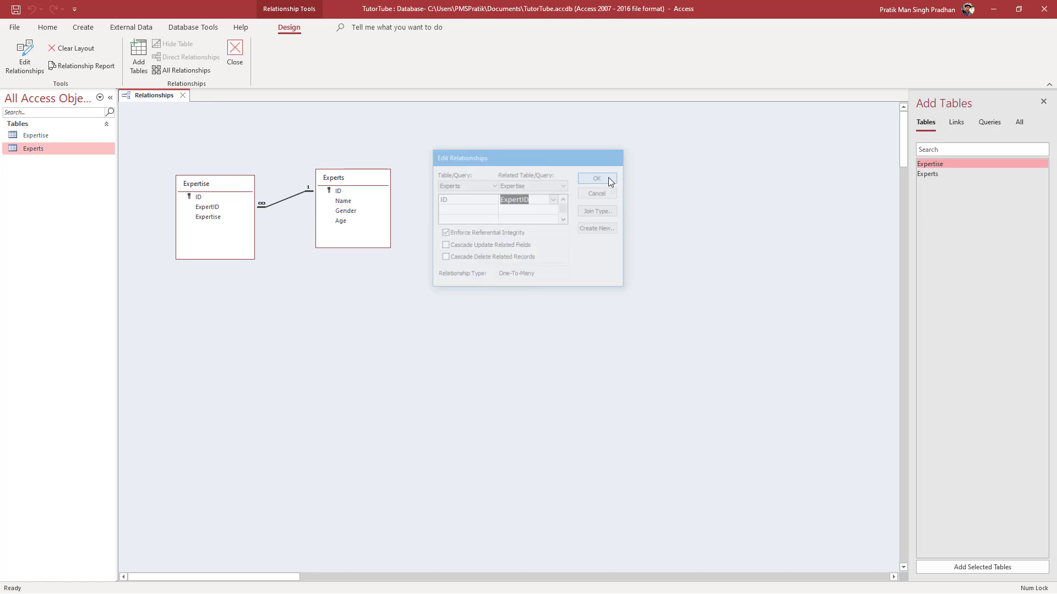
Step: Open Experts and Expertise, then expand expert 3's subdatasheet listing Maya, Blender and Cinema 4D
double_click(11, 153)
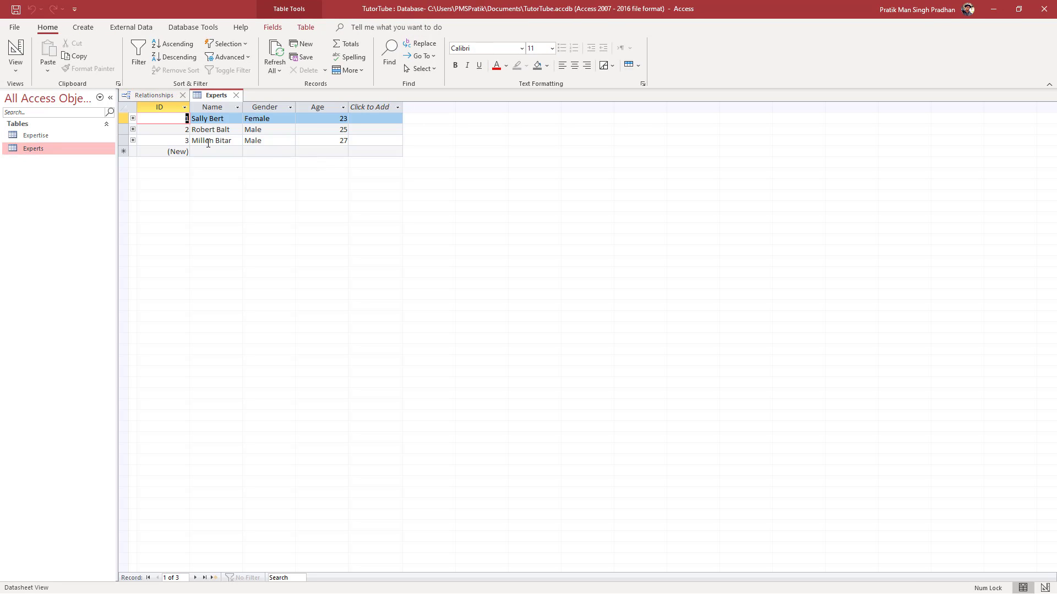
double_click(34, 135)
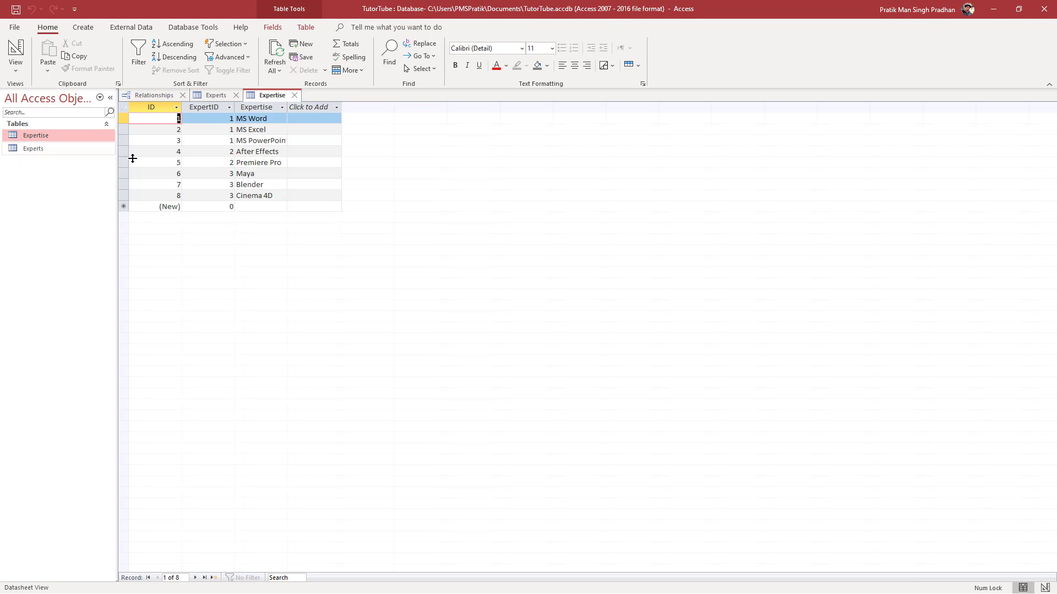
left_click(214, 95)
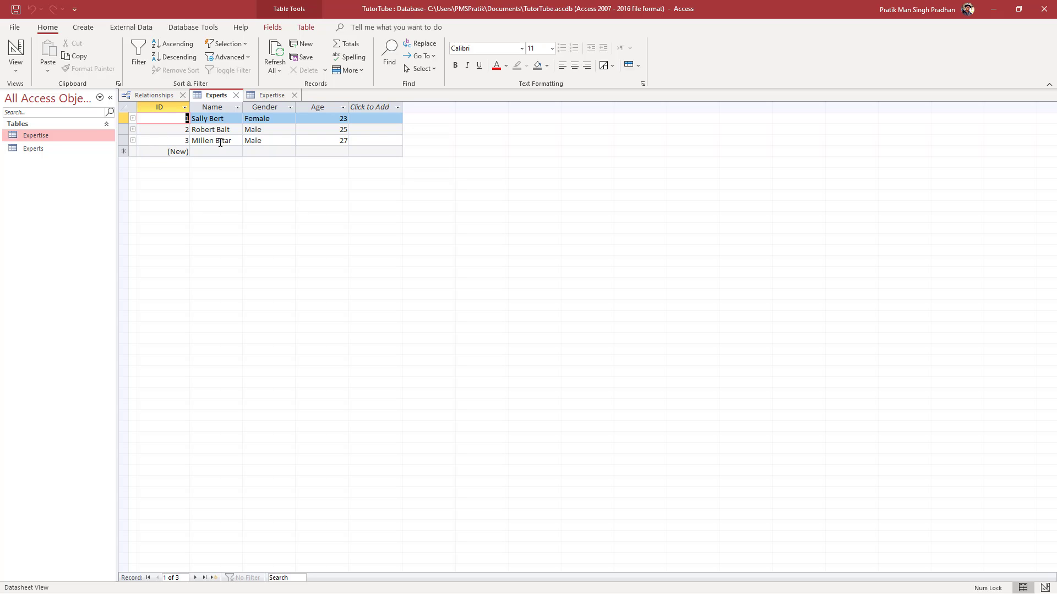
left_click(132, 141)
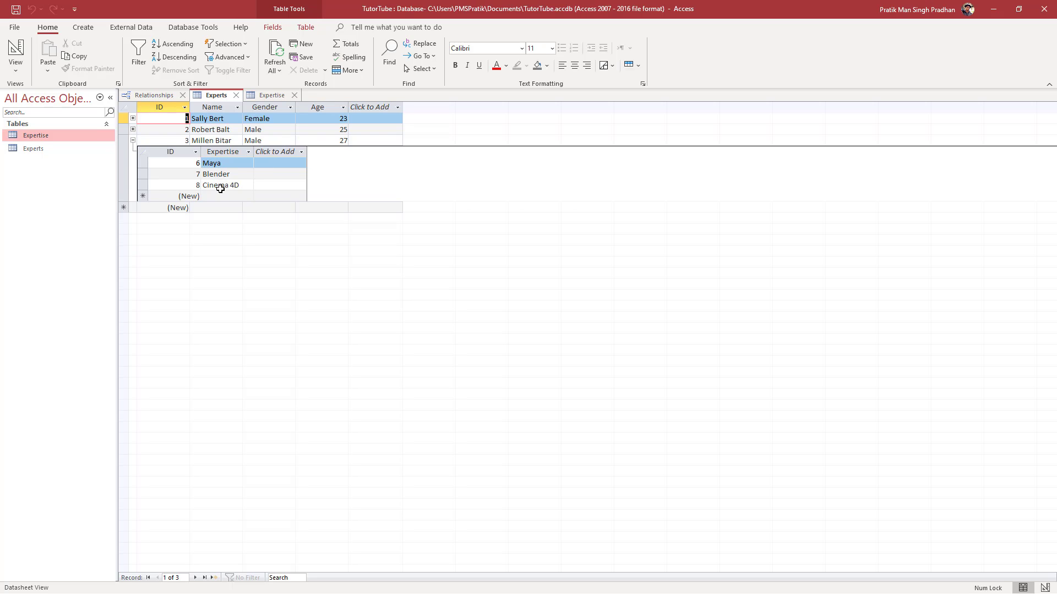
Step: Expand the first expert's subdatasheet and enter MS Access in its new expertise row
left_click(133, 130)
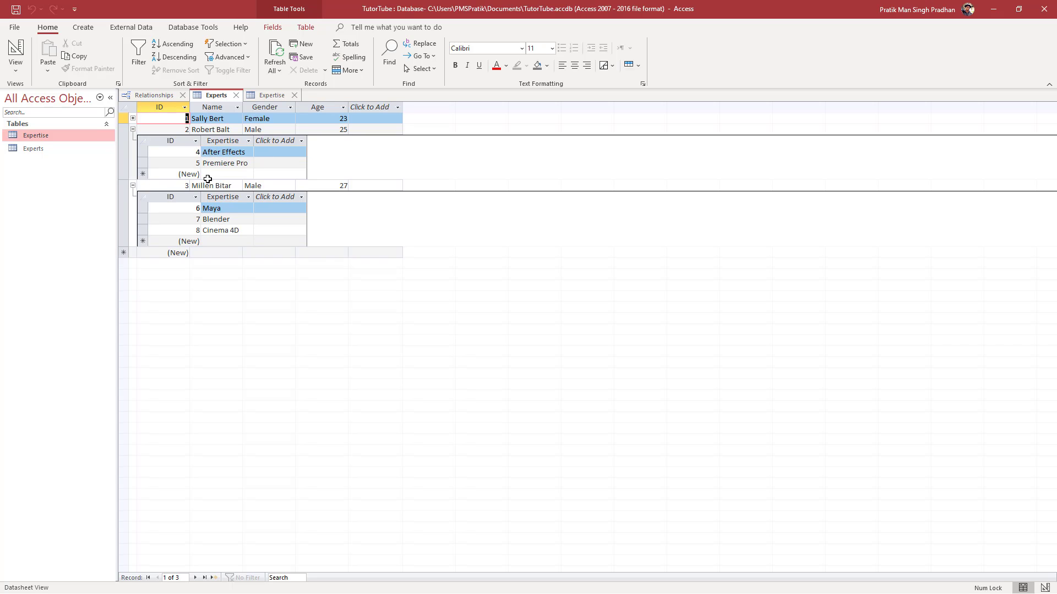
left_click(220, 164)
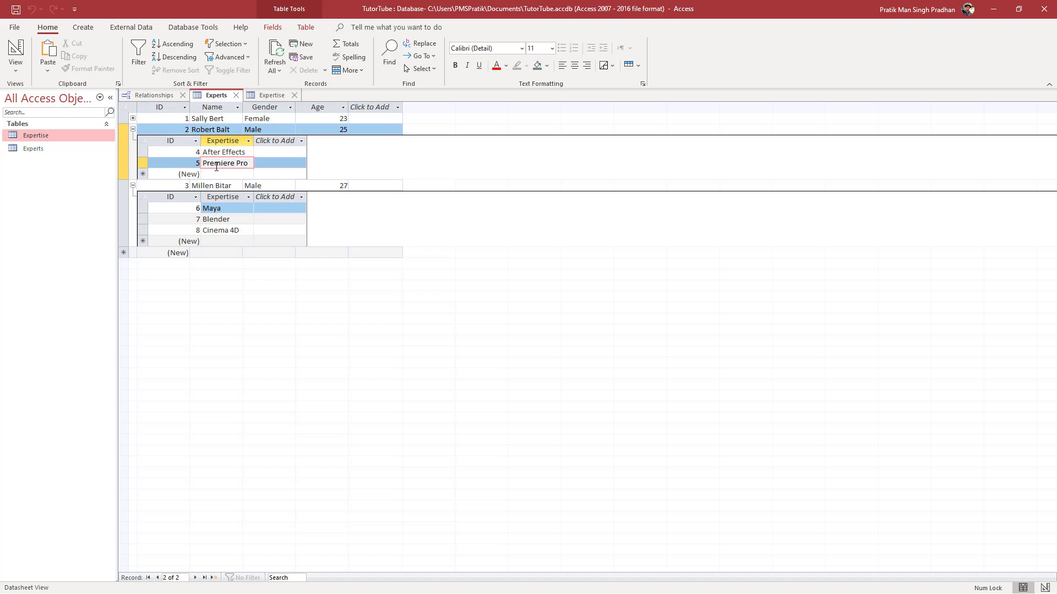
left_click(133, 119)
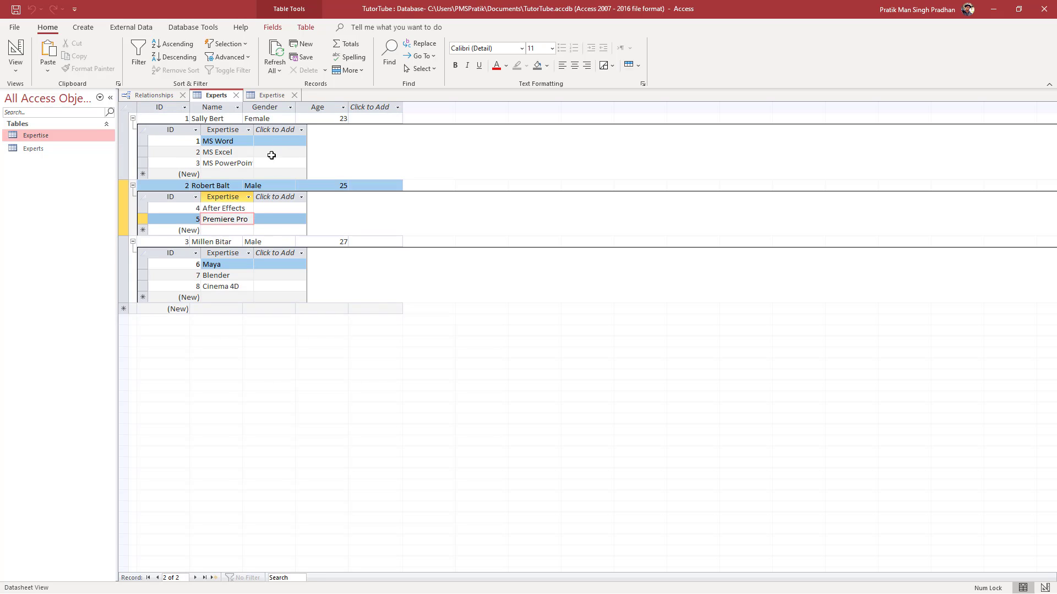
left_click(192, 175)
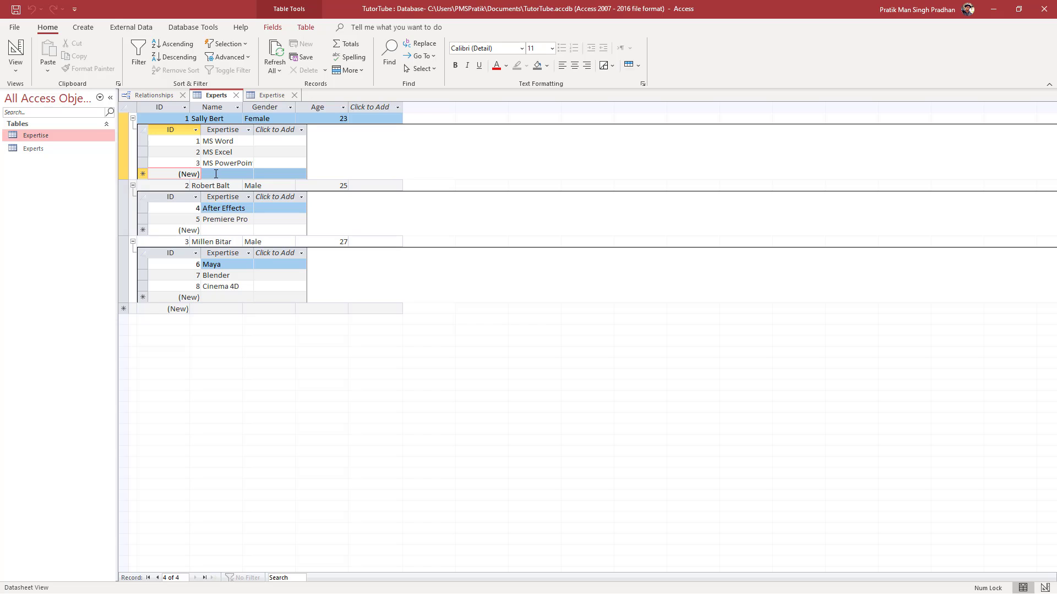
left_click(216, 173)
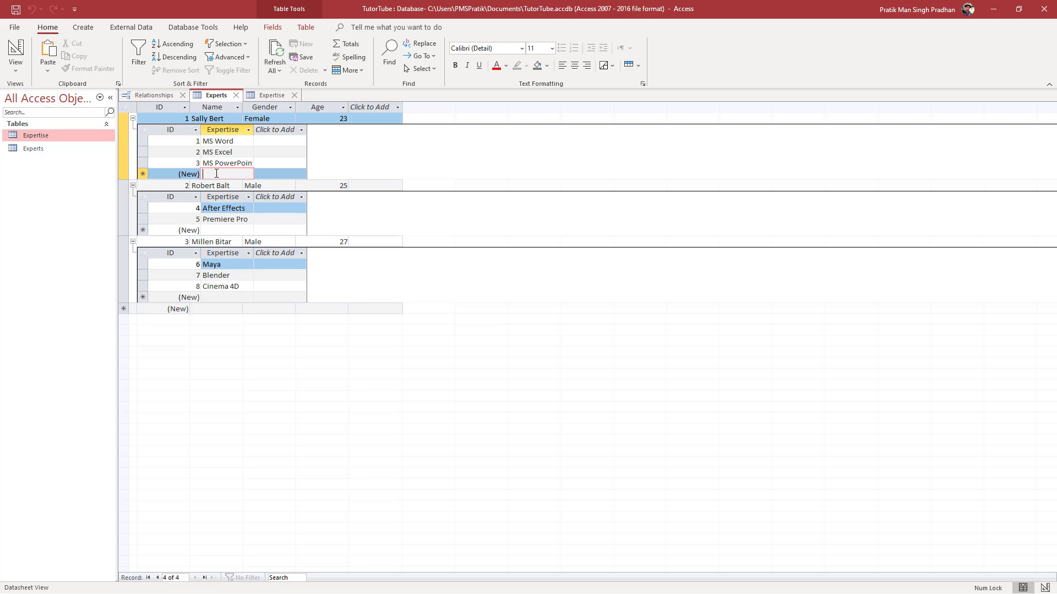
type("MS Access")
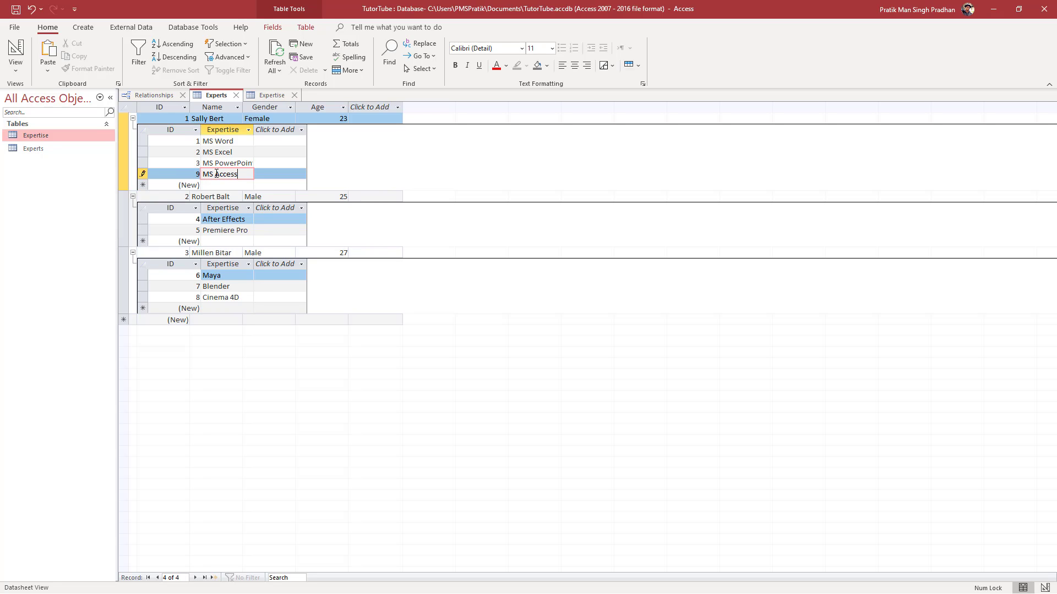
left_click(243, 97)
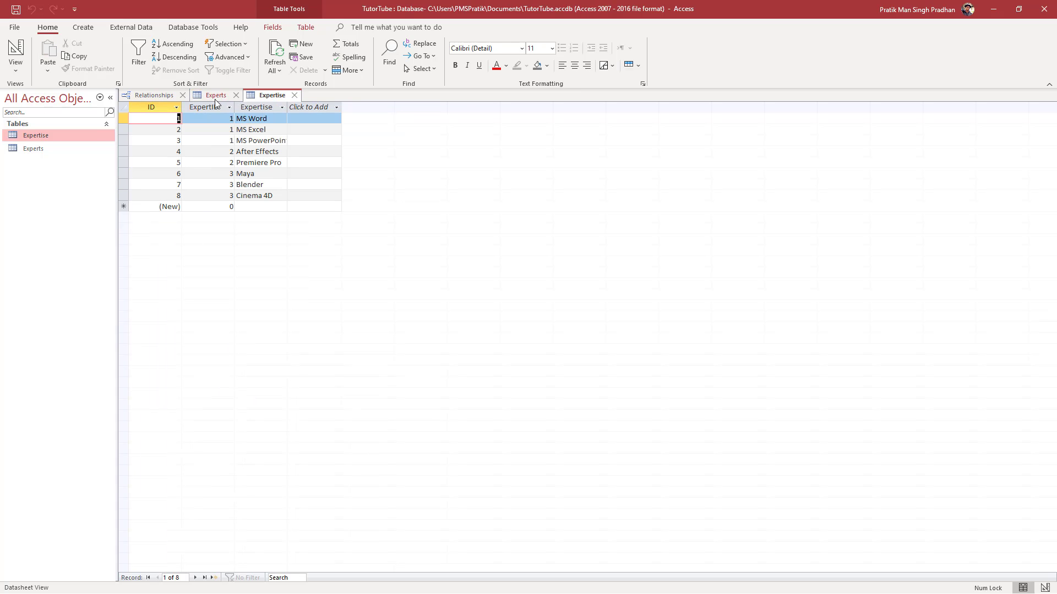
left_click(216, 96)
left_click(268, 96)
left_click(224, 97)
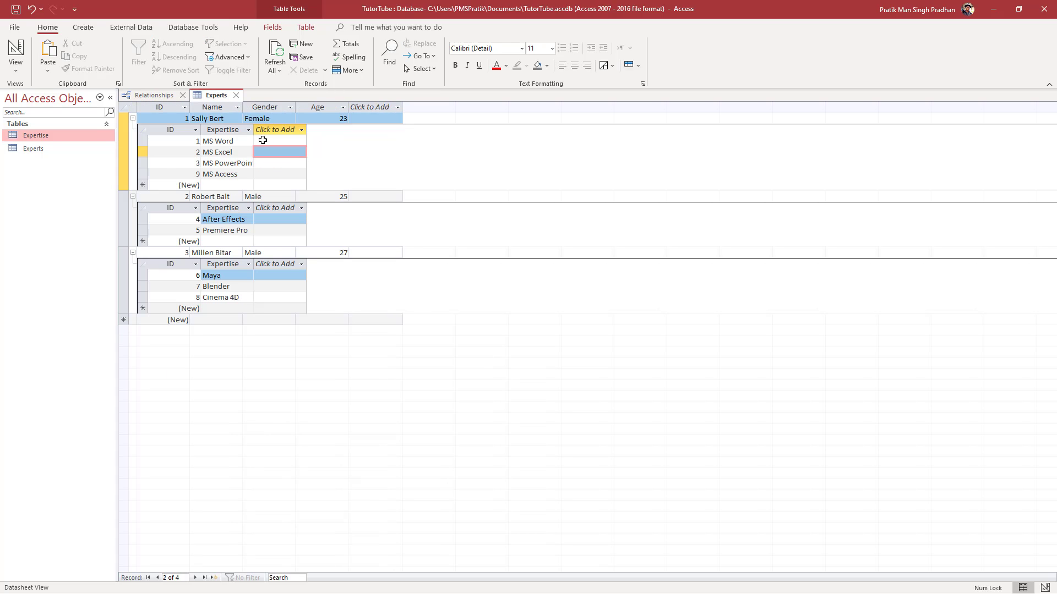
left_click(280, 174)
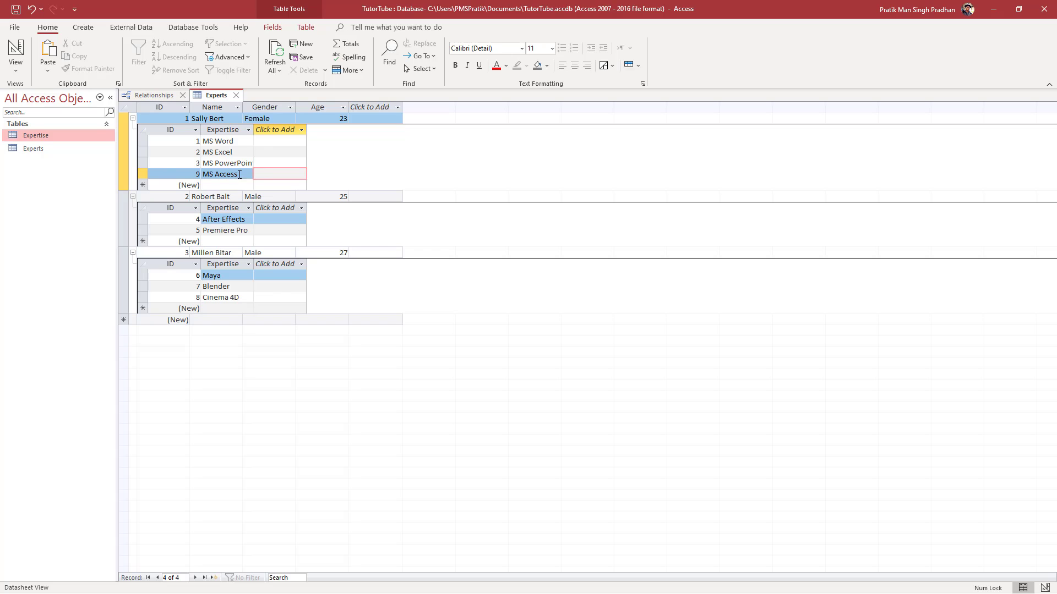
Step: Open the Expertise table and check MS Access record 9's ExpertID against the Experts datasheet
double_click(21, 136)
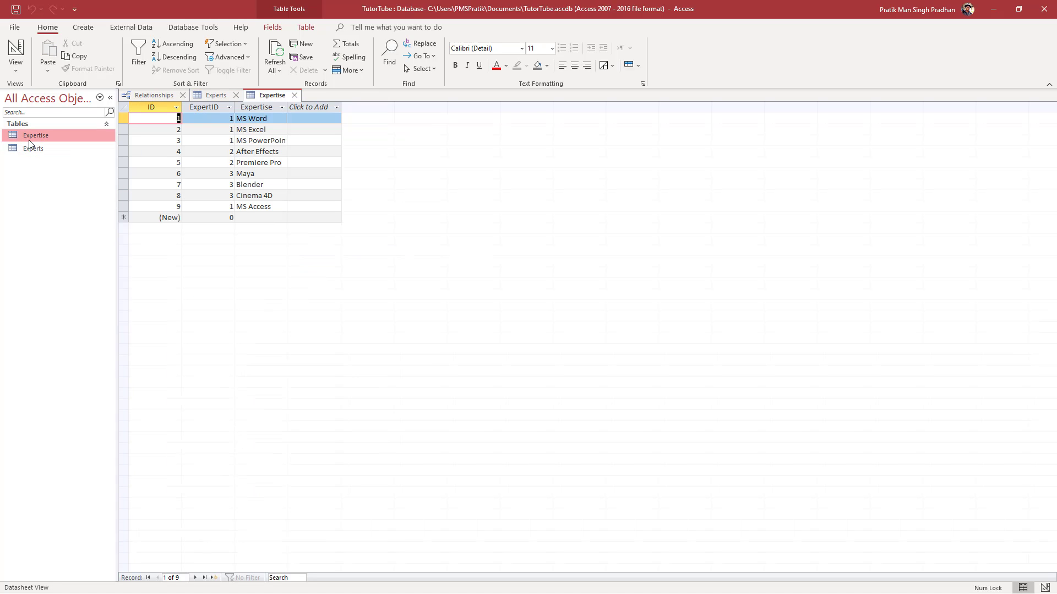
left_click(246, 208)
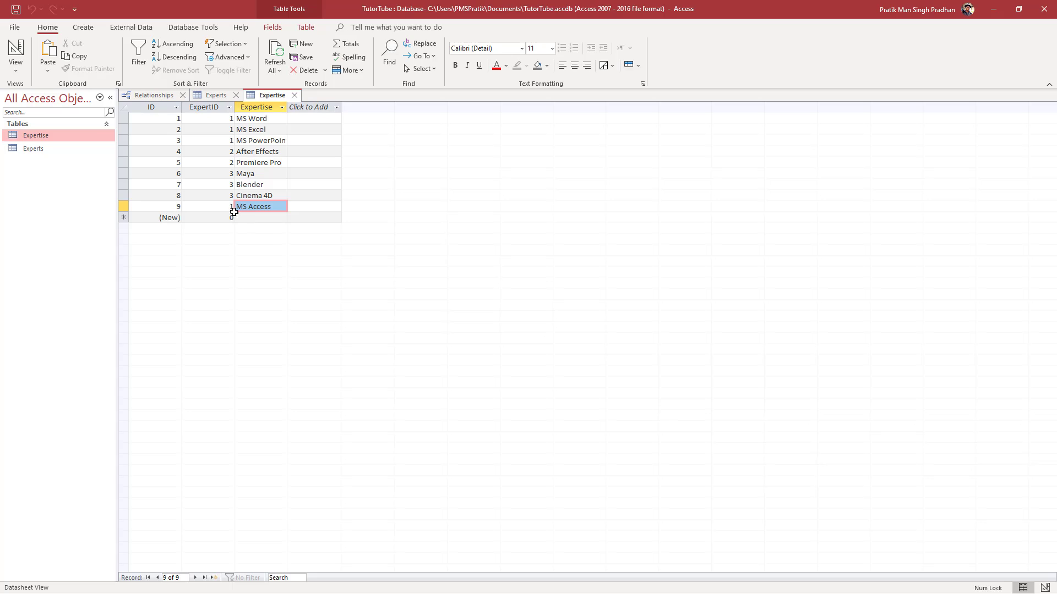
left_click(228, 208)
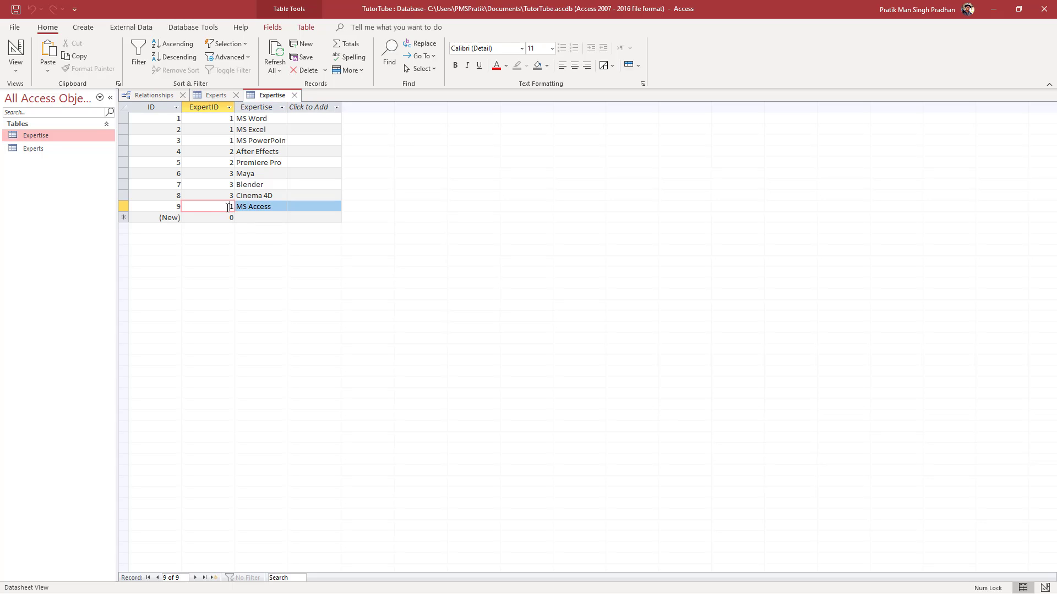
left_click(218, 99)
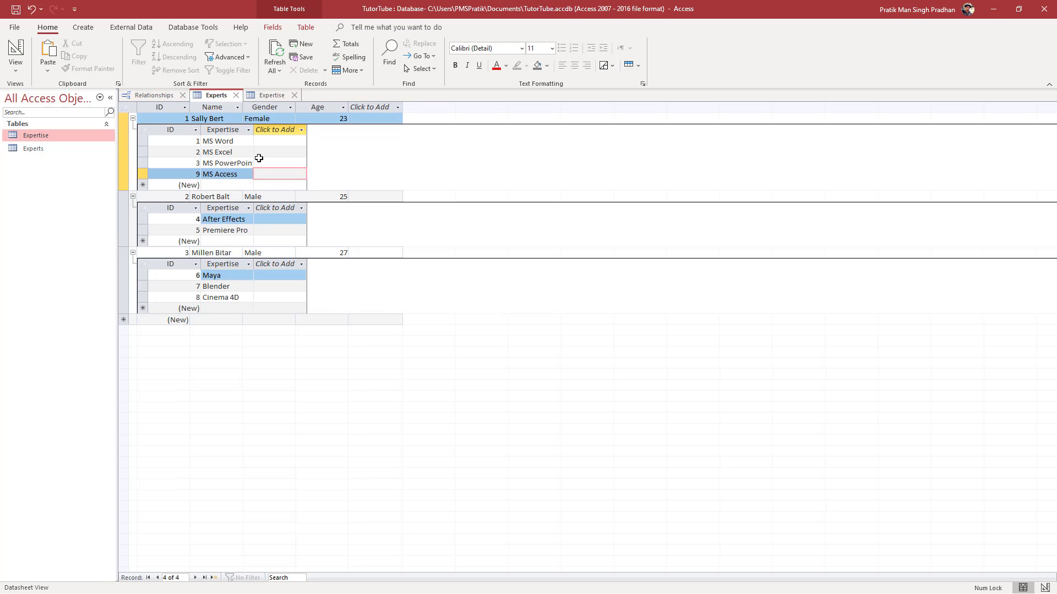
left_click(278, 94)
Step: Replace the default 0 with ExpertID 4 in the new record 10
left_click(234, 217)
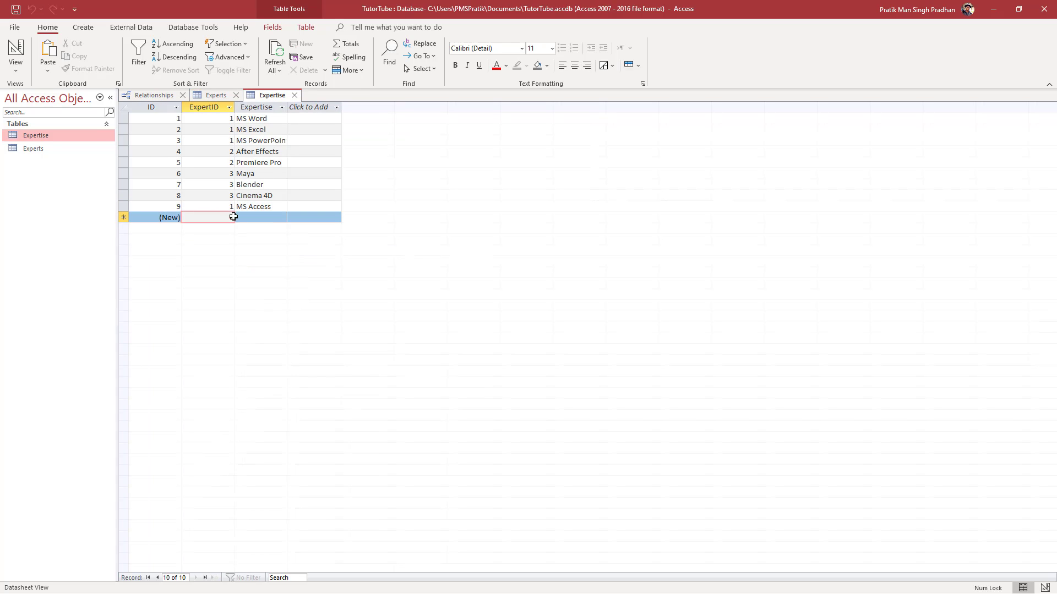
double_click(234, 217)
type("4")
key("Tab")
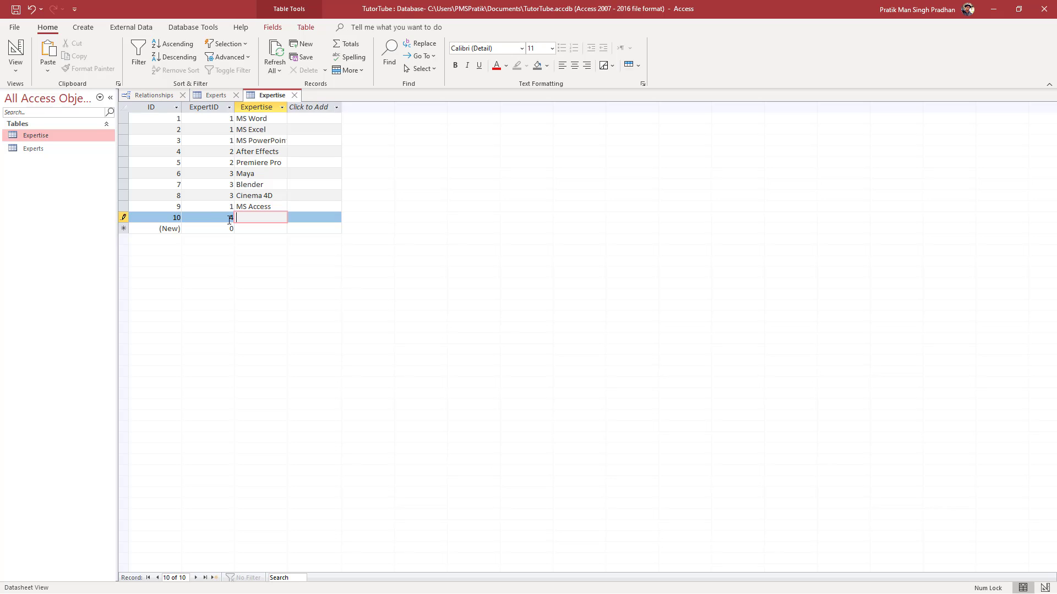
Step: Compare record 10's ExpertID with the expert IDs in the Experts datasheet
left_click(215, 97)
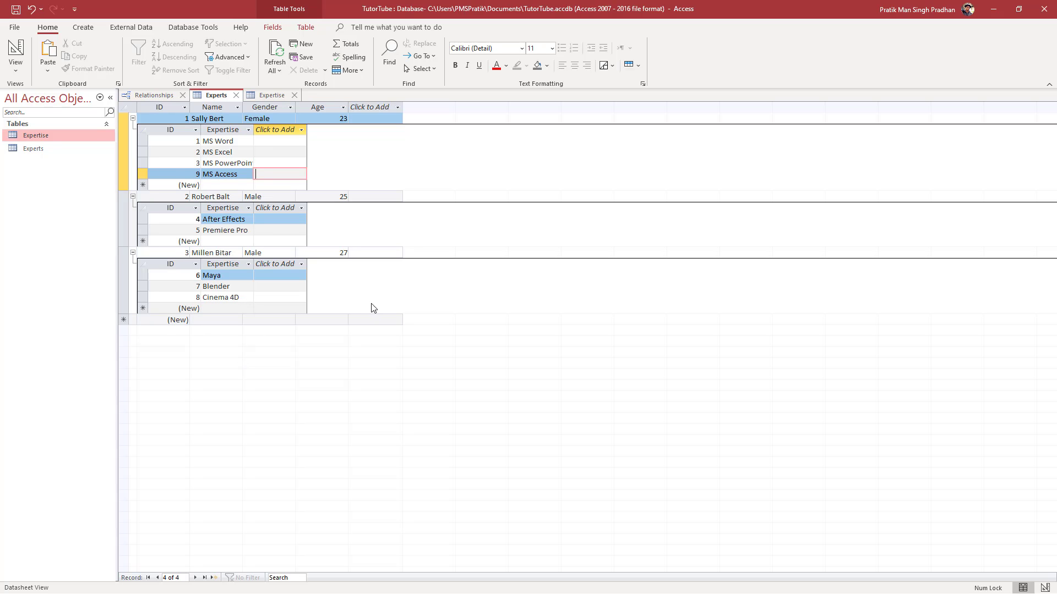
left_click(272, 95)
left_click(230, 217)
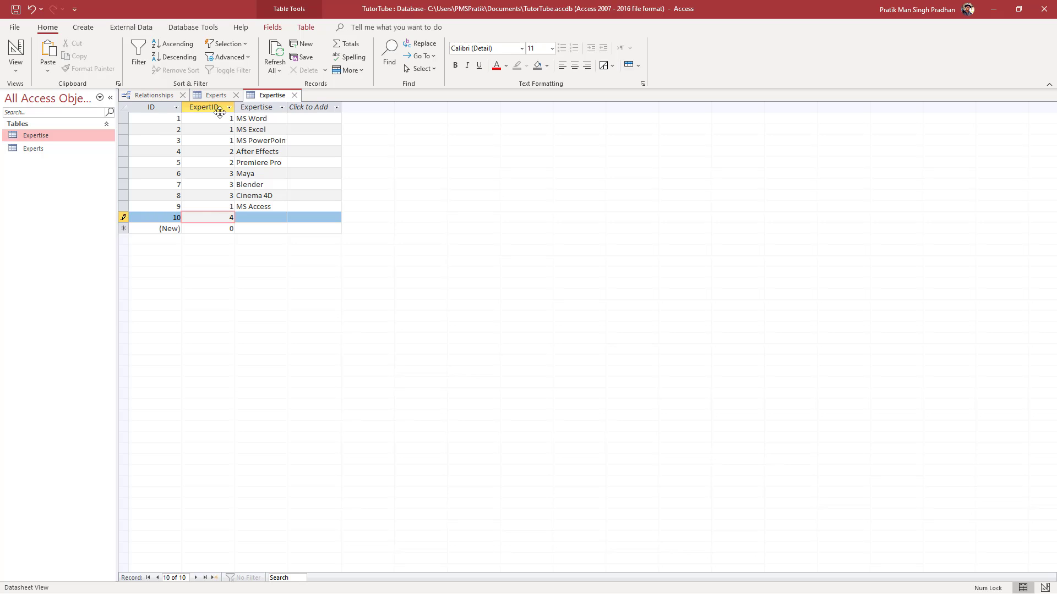
left_click(217, 97)
left_click(269, 95)
left_click(212, 96)
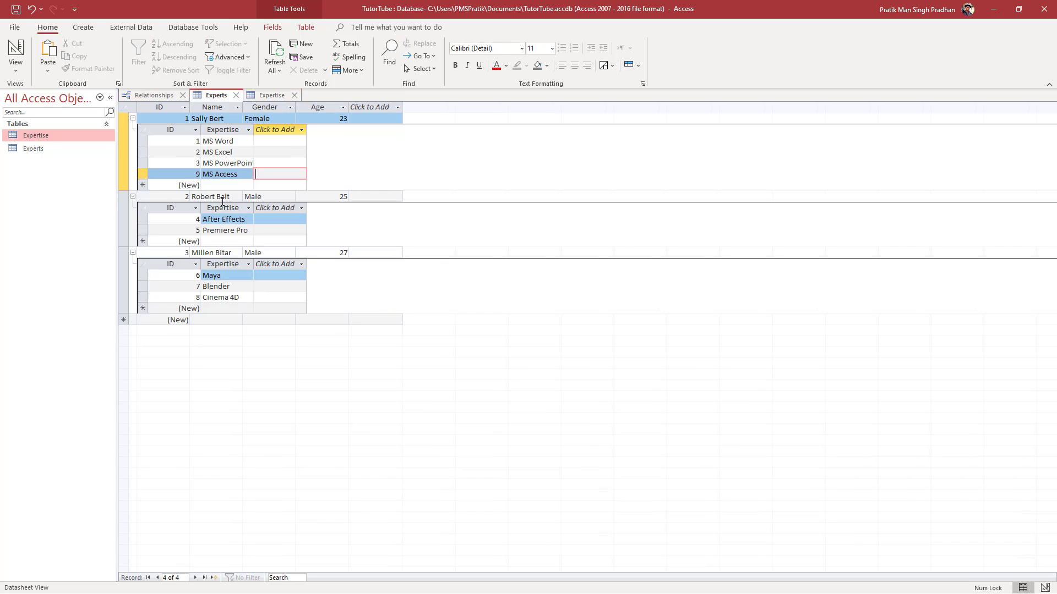
left_click(233, 243)
left_click(272, 96)
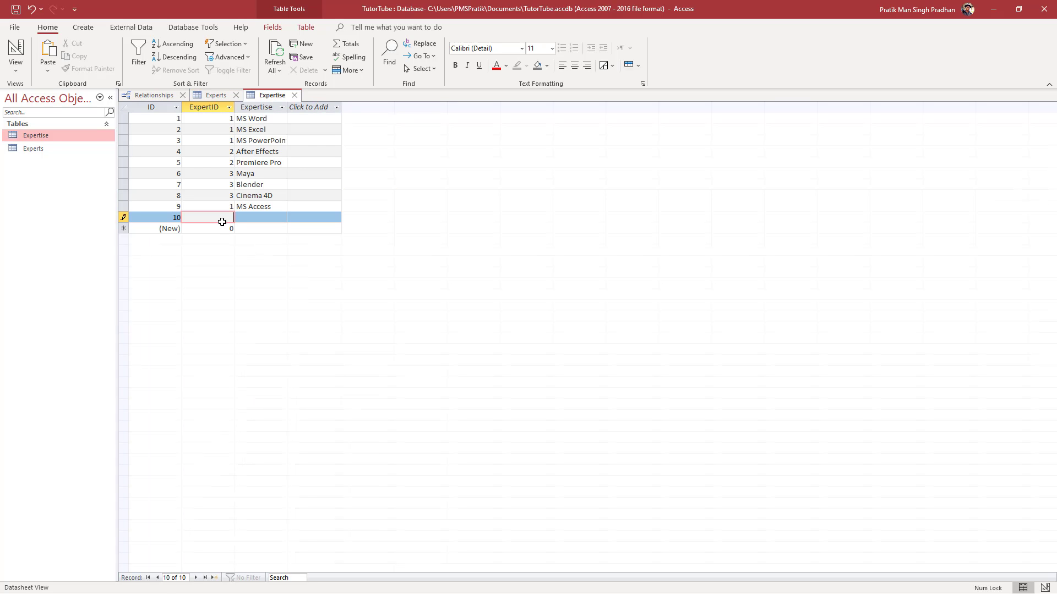
Step: Enter 'MS Publisher' as record 10's expertise and commit the record
left_click(267, 219)
type("MS Publis")
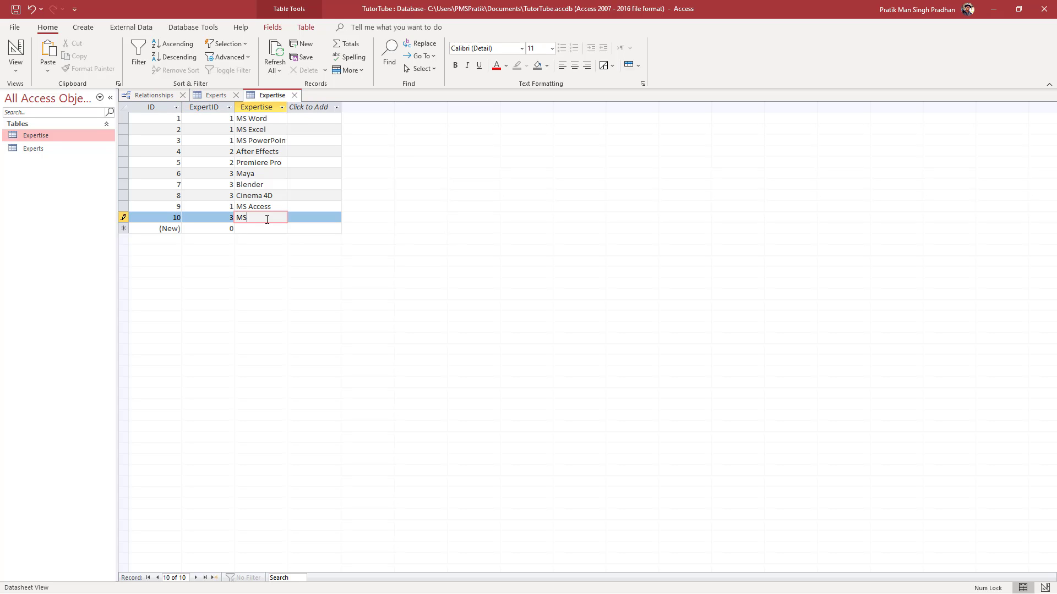
key("BackSpace")
key("BackSpace")
type("isher")
left_click(217, 95)
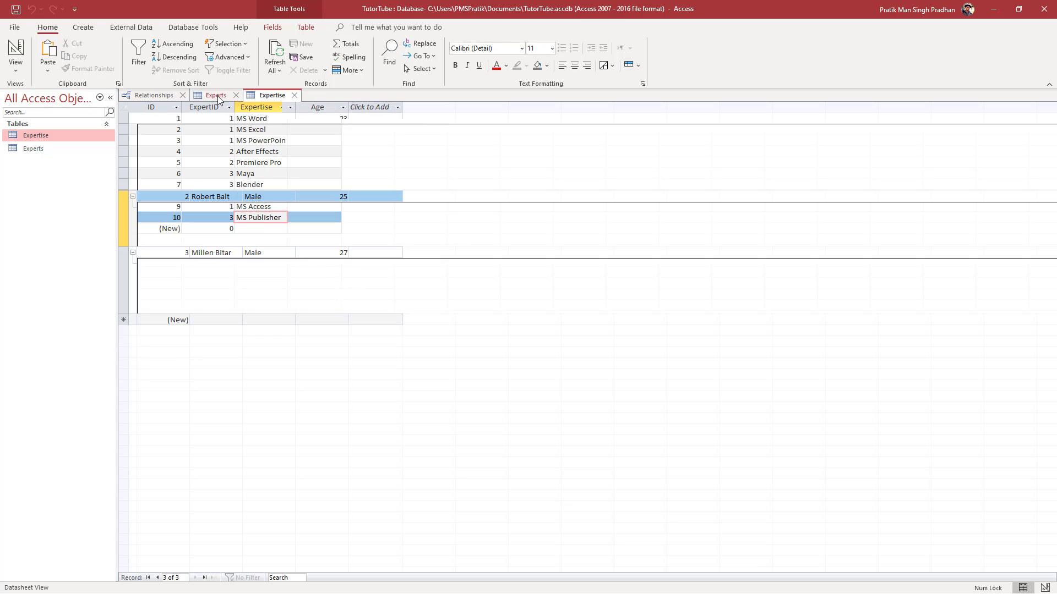
left_click(272, 96)
left_click(306, 187)
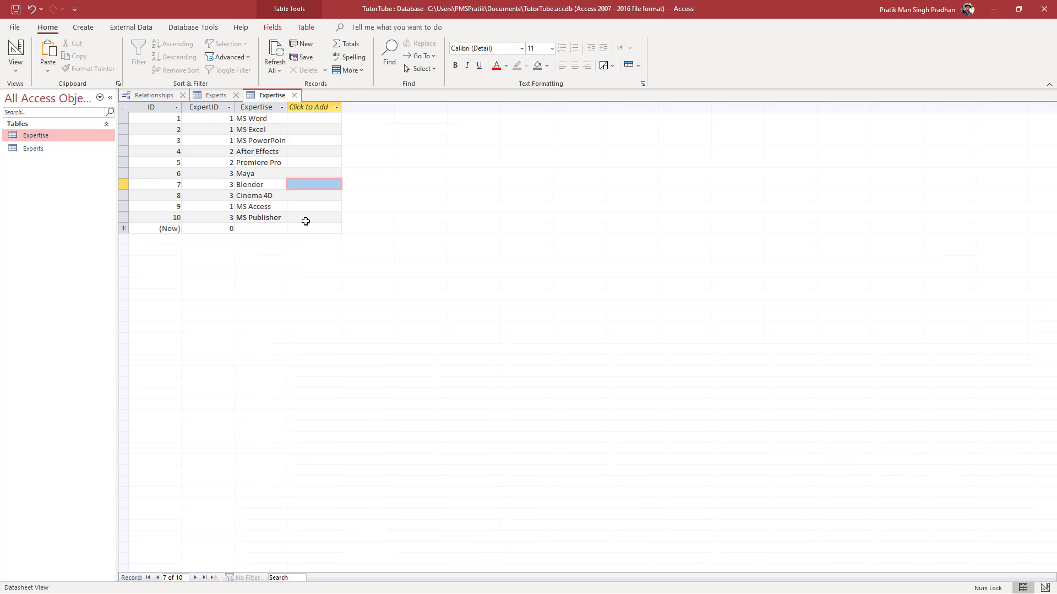
Step: Close both tables, reopen Experts, and view MS Publisher under expert 3's subdatasheet
left_click(295, 95)
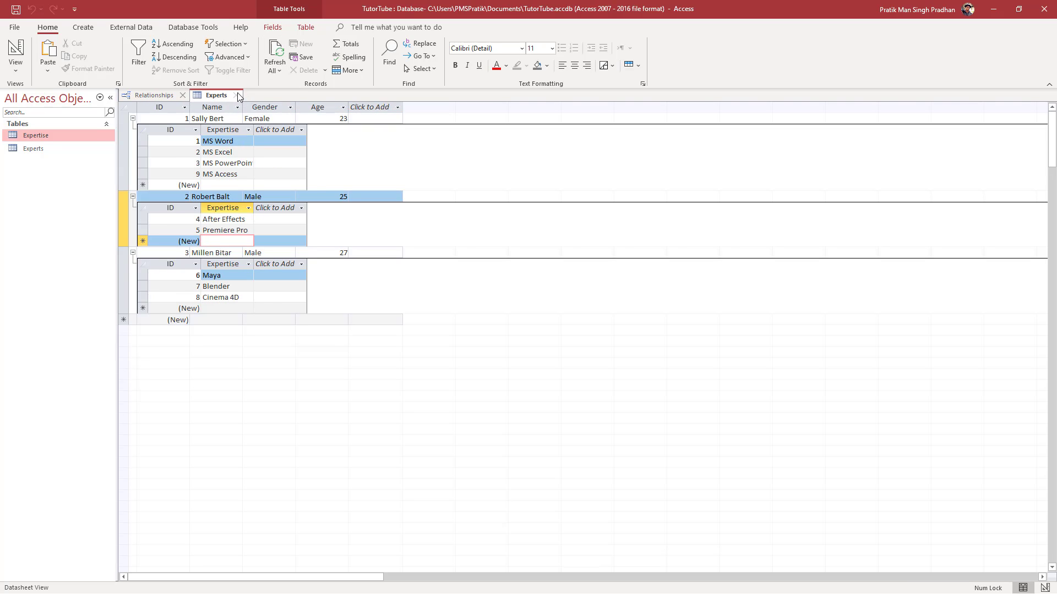
left_click(236, 95)
left_click(15, 153)
double_click(15, 152)
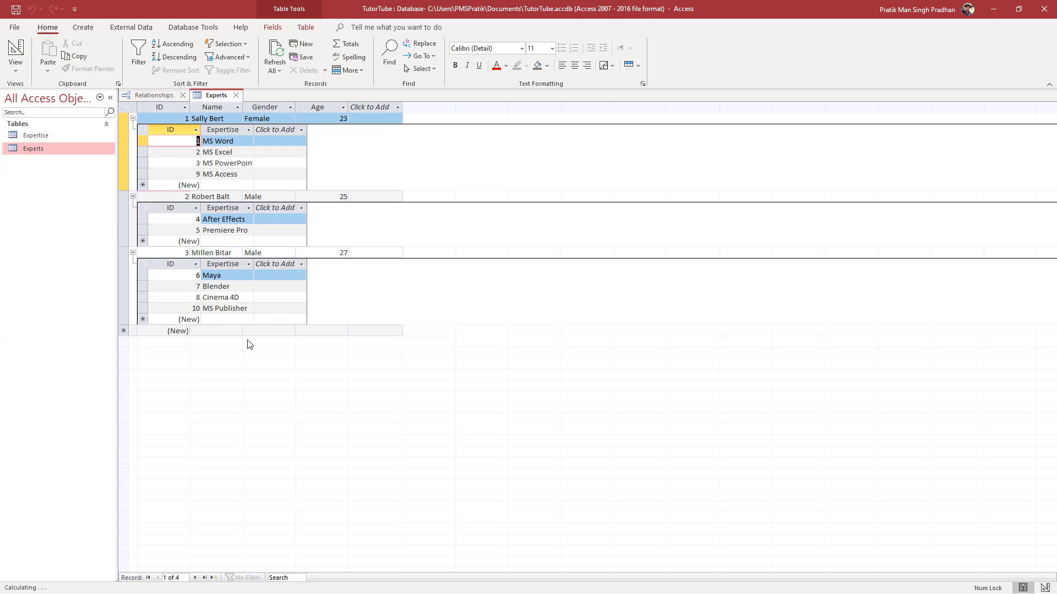
left_click(221, 308)
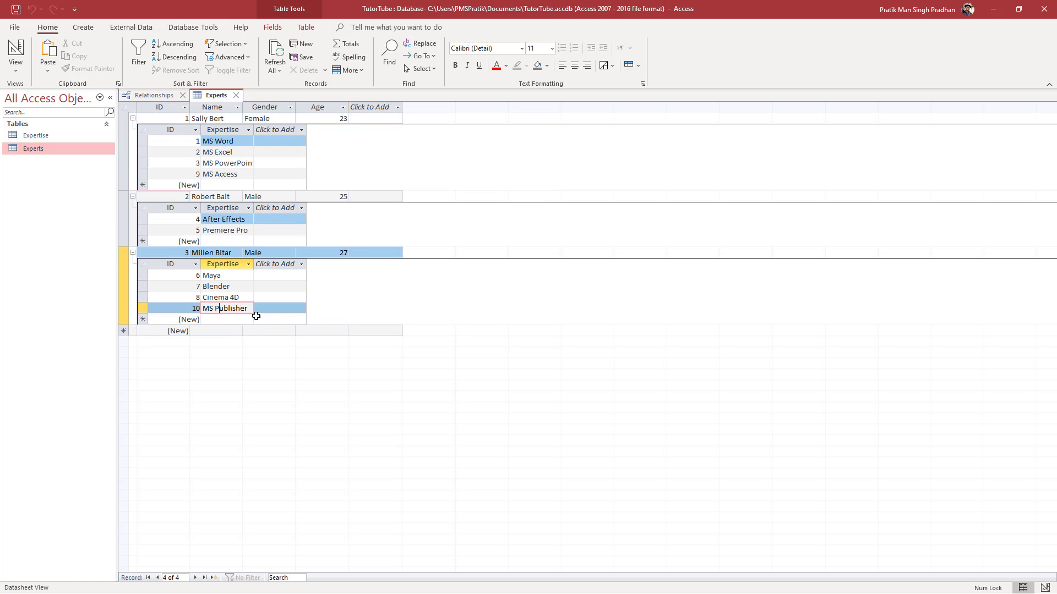